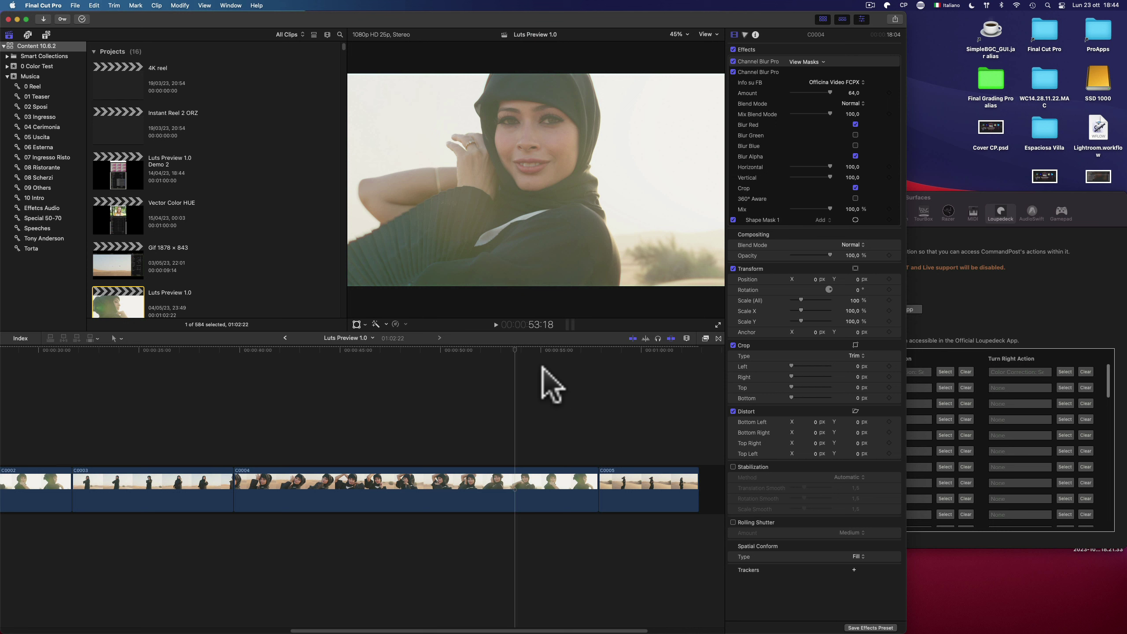
Try to run the InertiaCam and Automatic stabilization methods from the CommandPost Search Console without selecting a clip
key("ctrl+space")
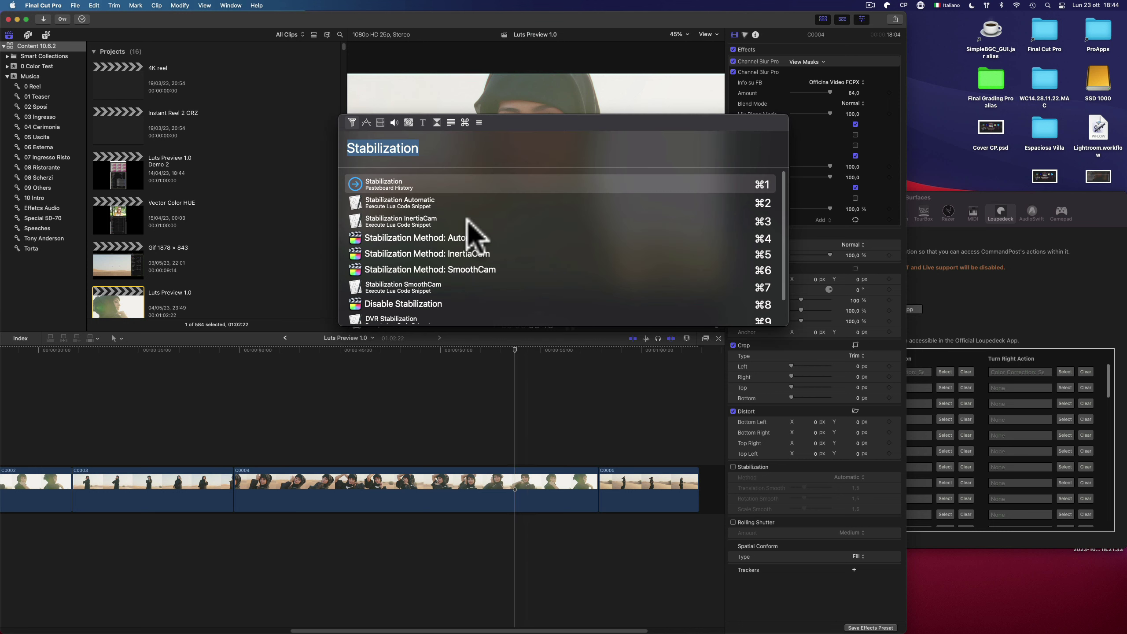
scroll(465, 218, "down", 1)
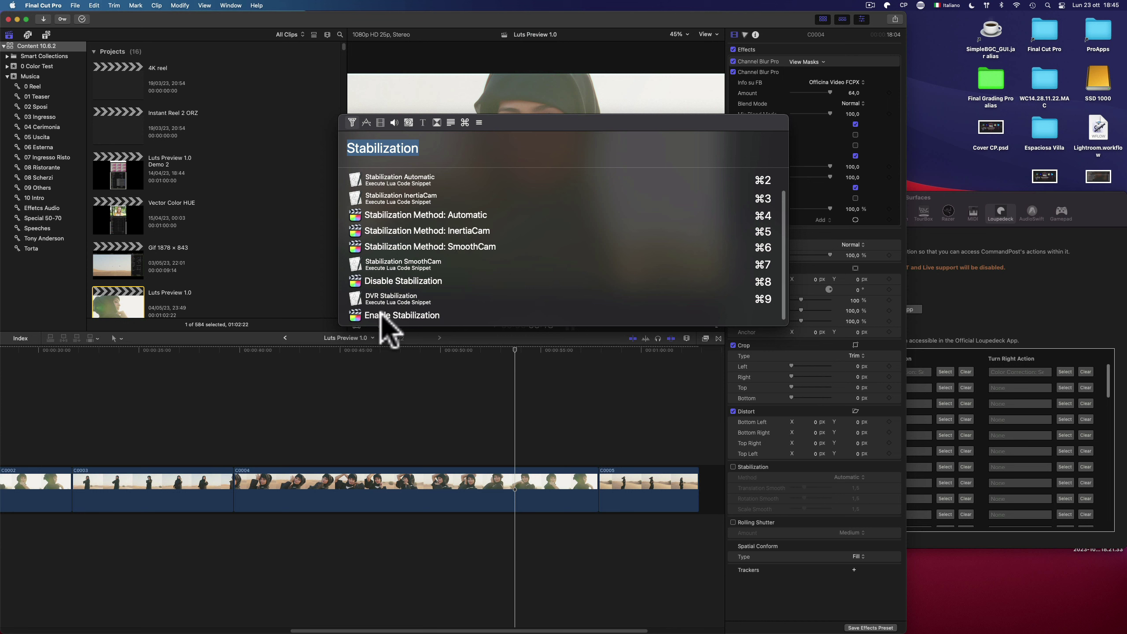
scroll(395, 204, "up", 1)
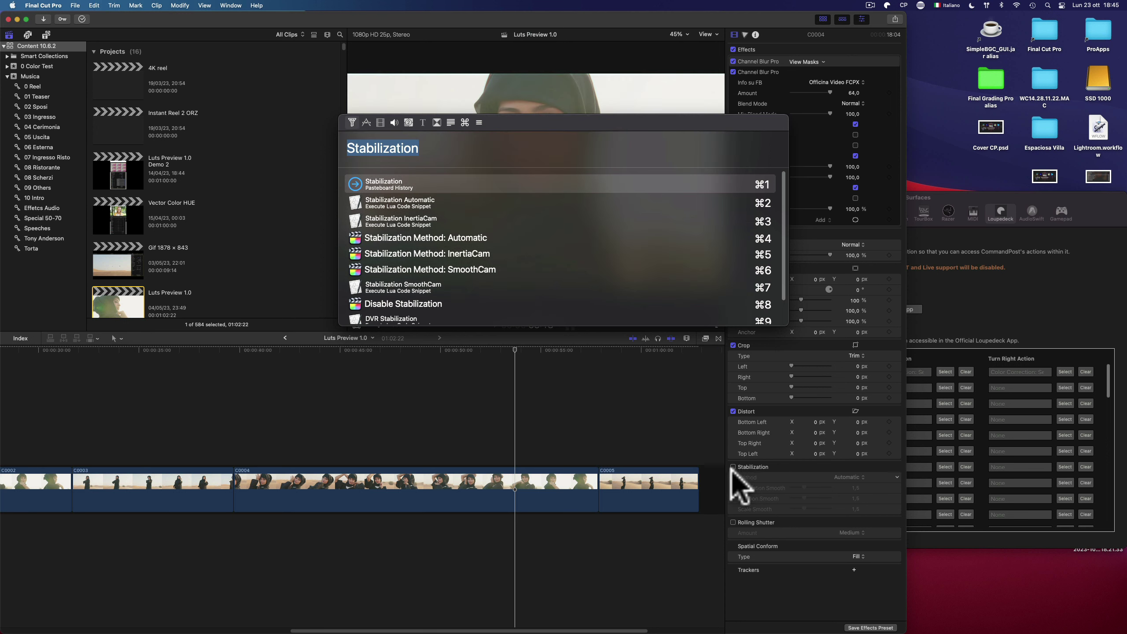
left_click(466, 254)
key("Return")
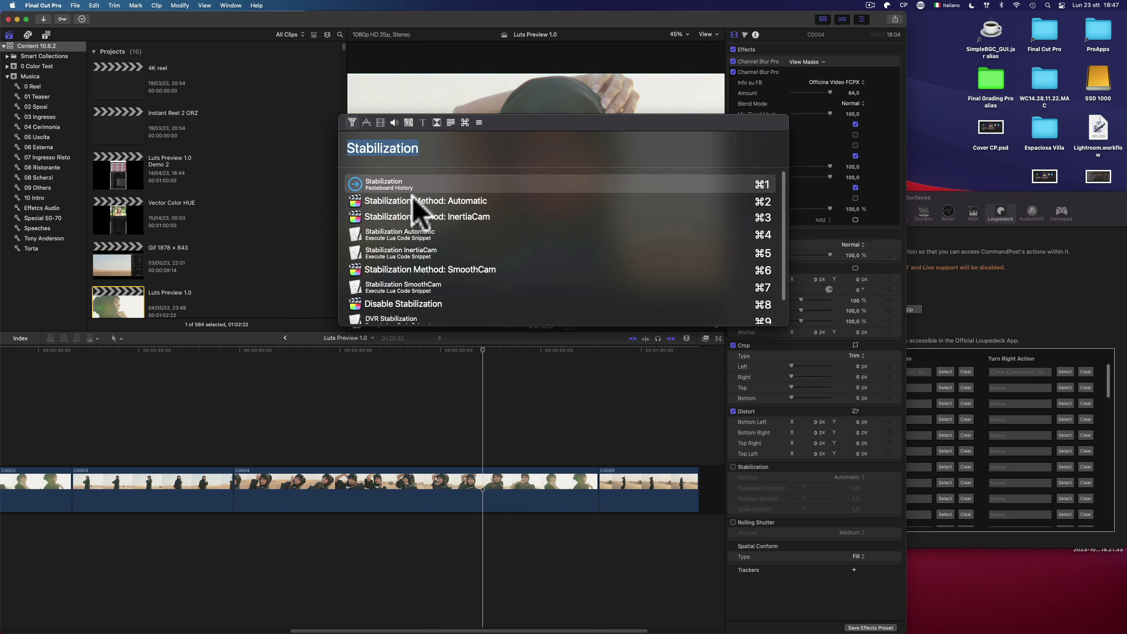
left_click(416, 201)
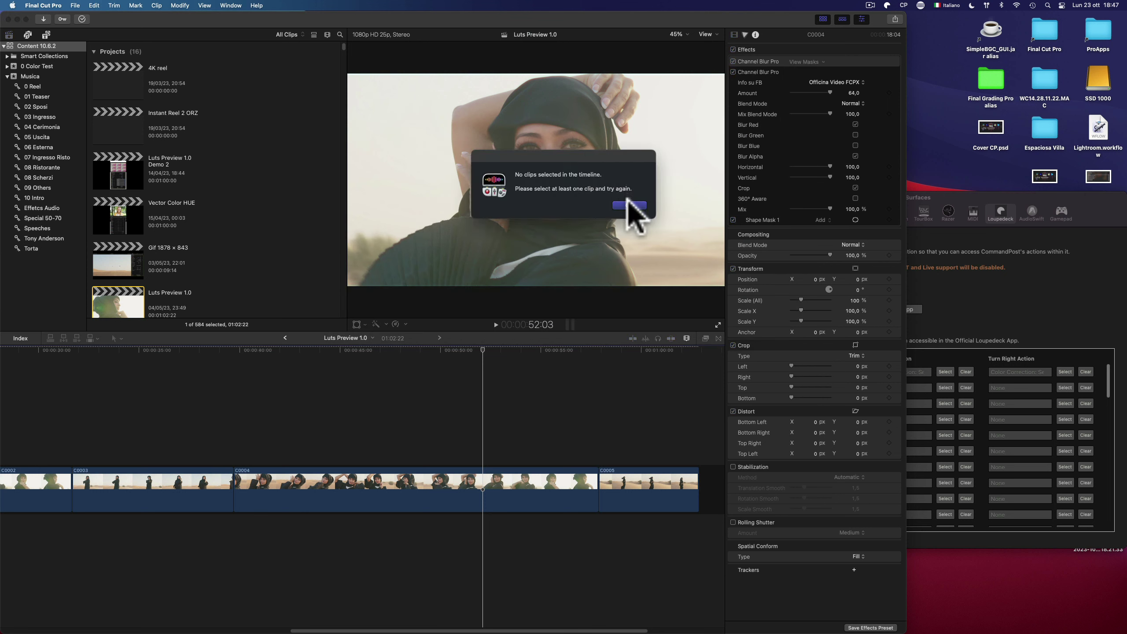
left_click(628, 205)
Select clip C0004 in the timeline and apply Stabilization Method: InertiaCam through the Search Console
left_click(485, 476)
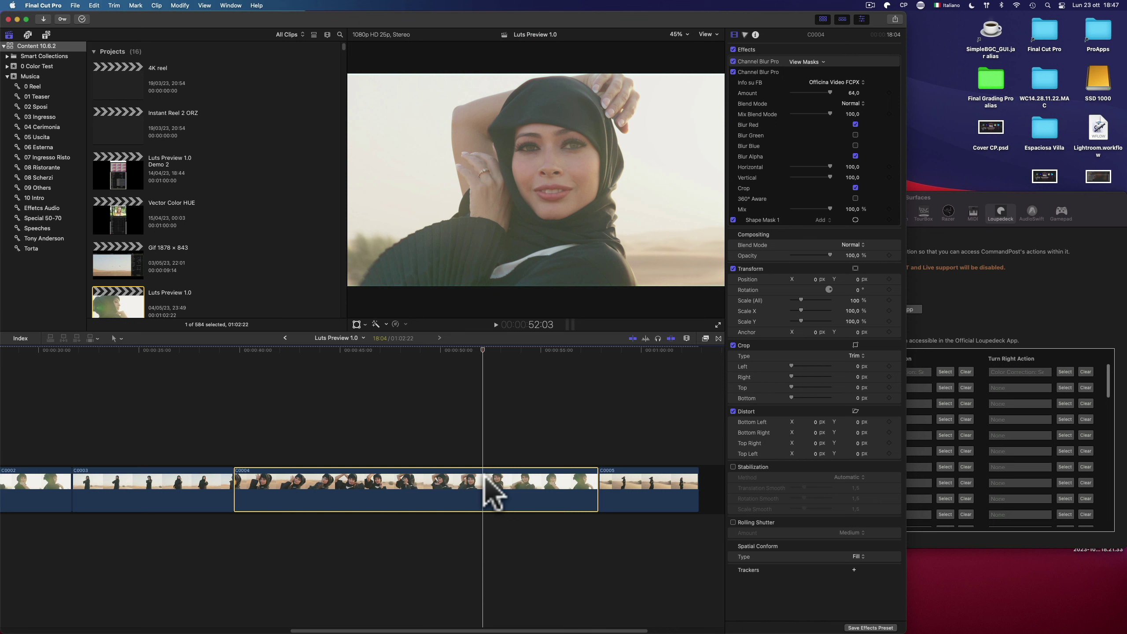
key("ctrl+space")
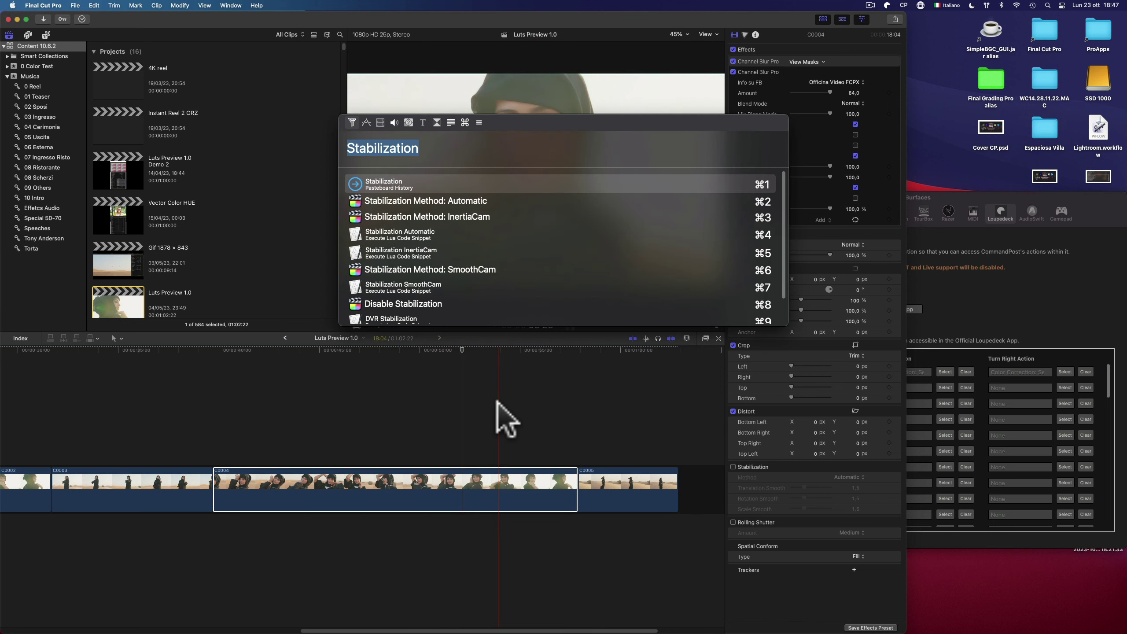
left_click(459, 212)
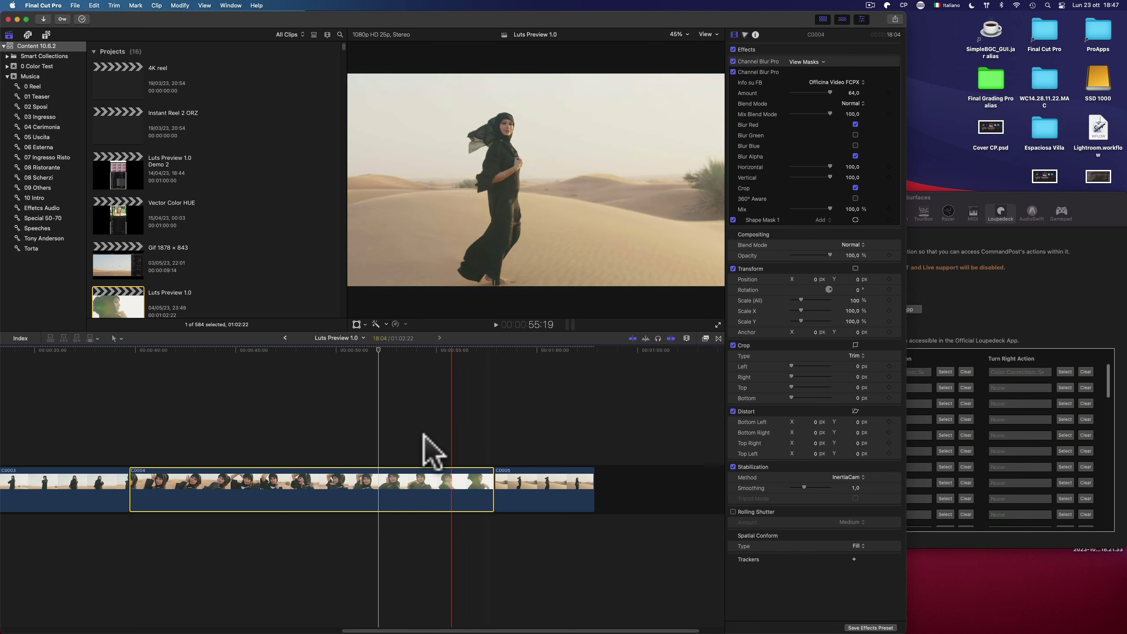
Place the playhead within clip C0004 and turn its stabilization off and back on
left_click(412, 433)
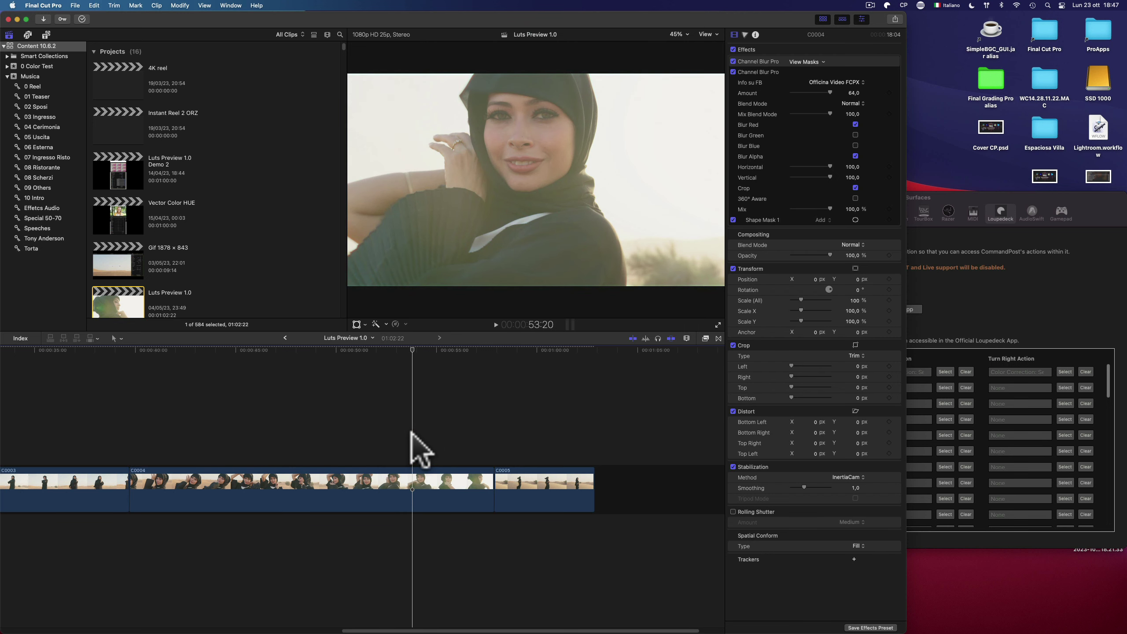
left_click(733, 467)
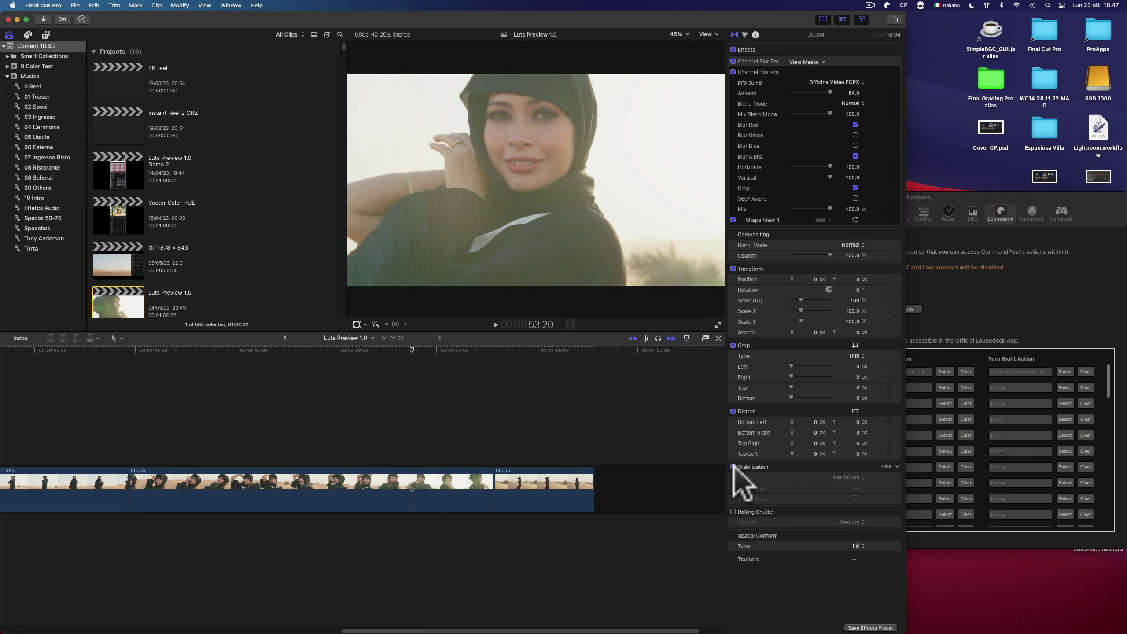
left_click(733, 467)
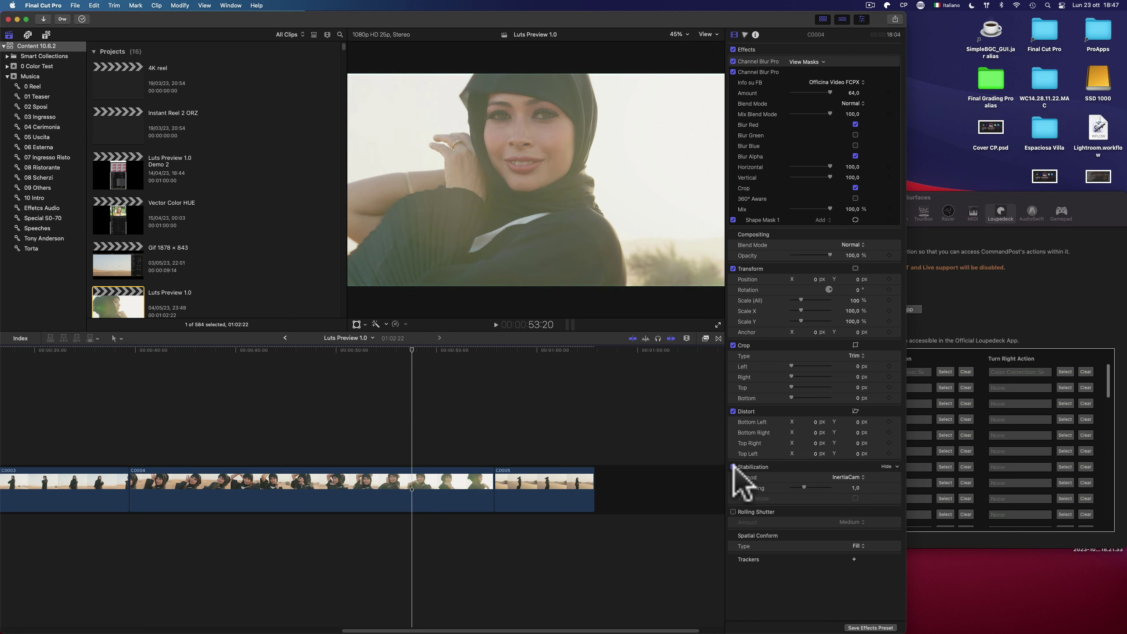
Open the Search Console with the playhead past the last clip, copy the search term Stabilization, and browse the matching actions
left_click(616, 458)
key("ctrl+space")
key("super+c")
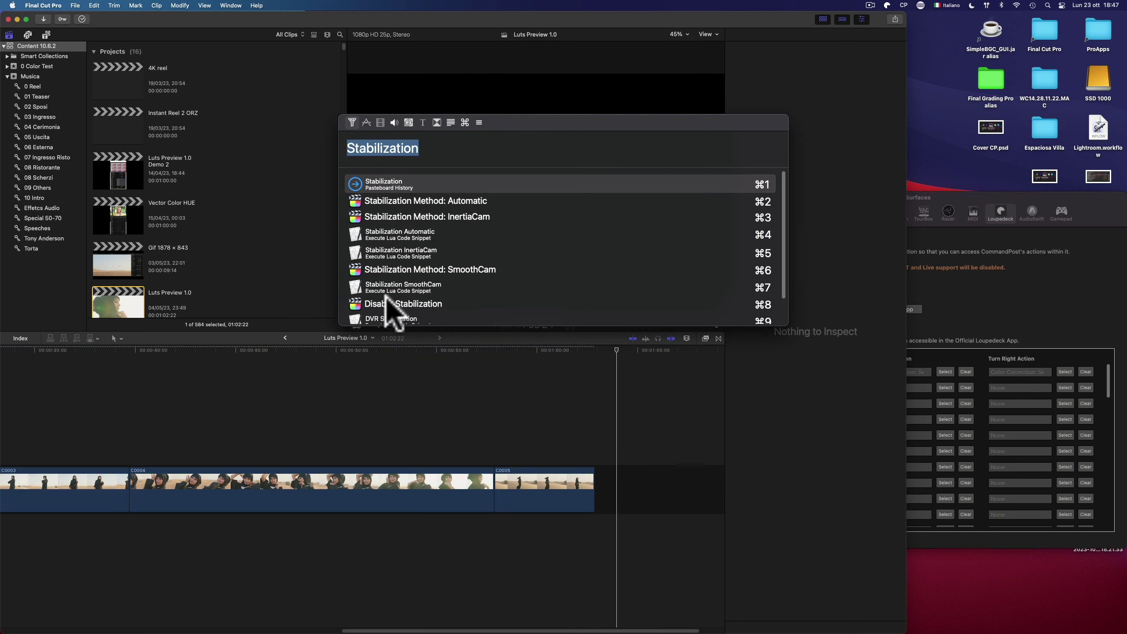
scroll(421, 311, "down", 3)
scroll(432, 302, "up", 3)
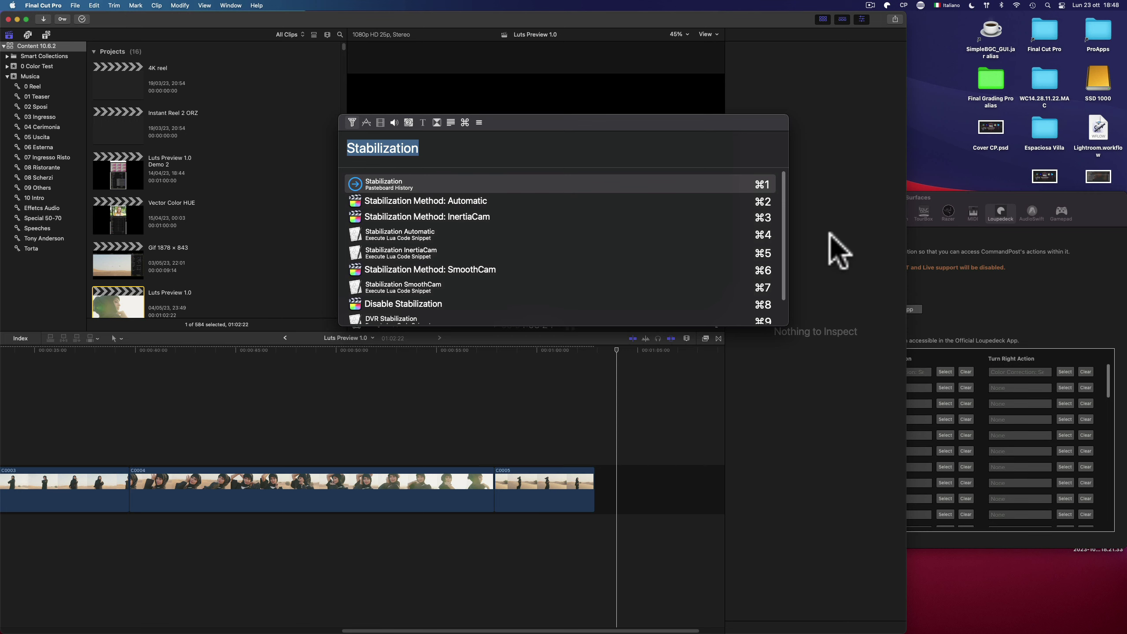
Bring CommandPost's Control Surfaces window to the front and move it over the Final Cut Pro window
left_click(1089, 201)
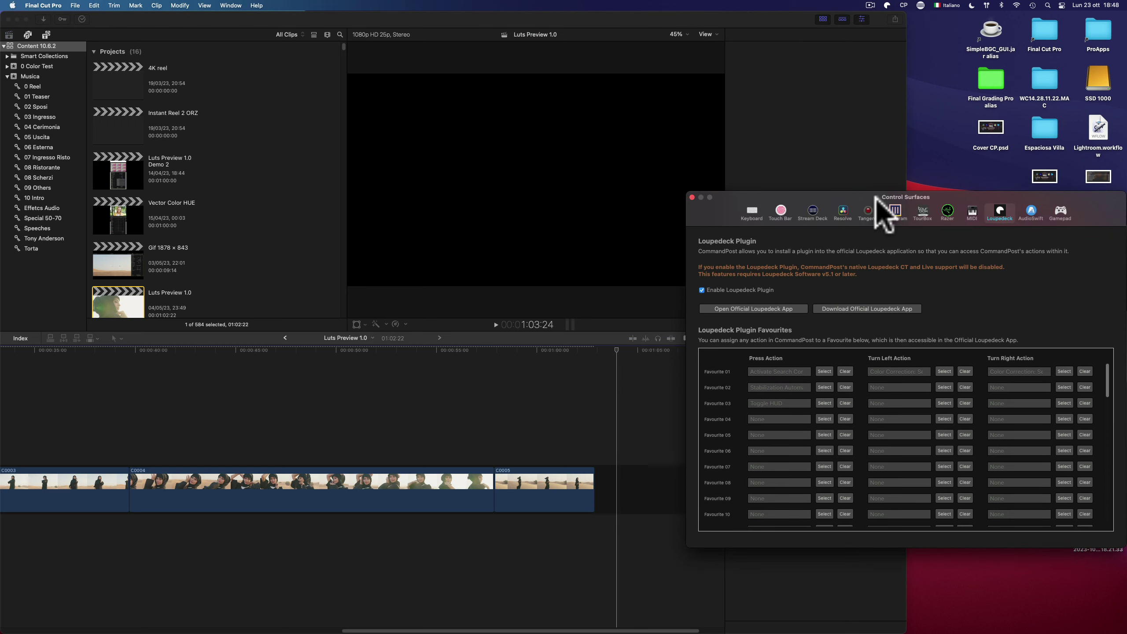
left_click_drag(868, 197, 766, 181)
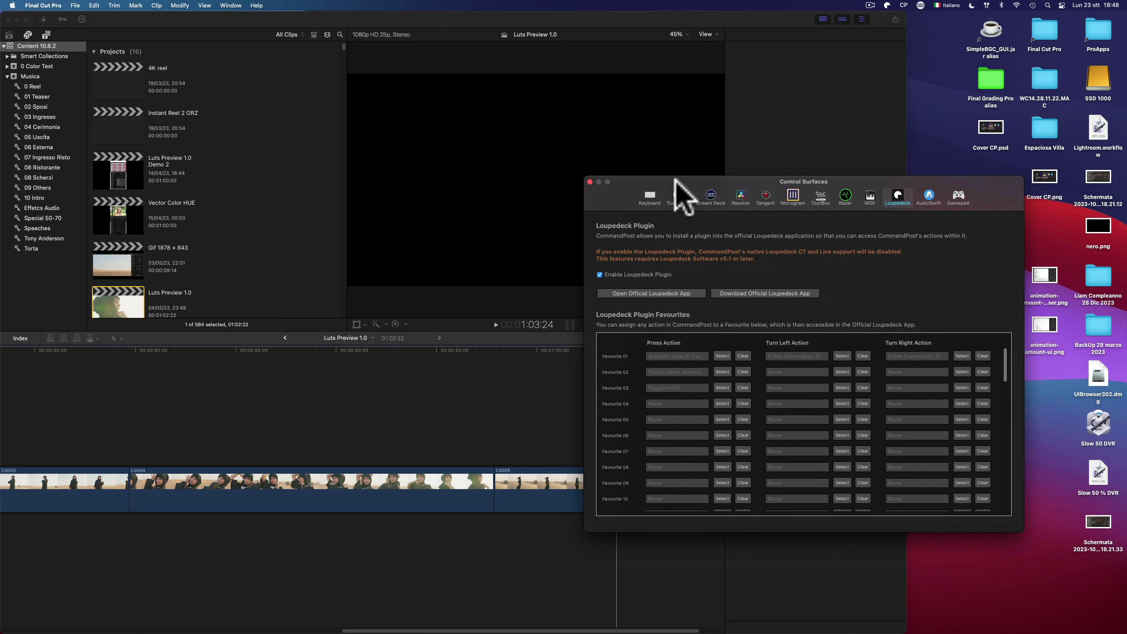
left_click_drag(671, 180, 659, 175)
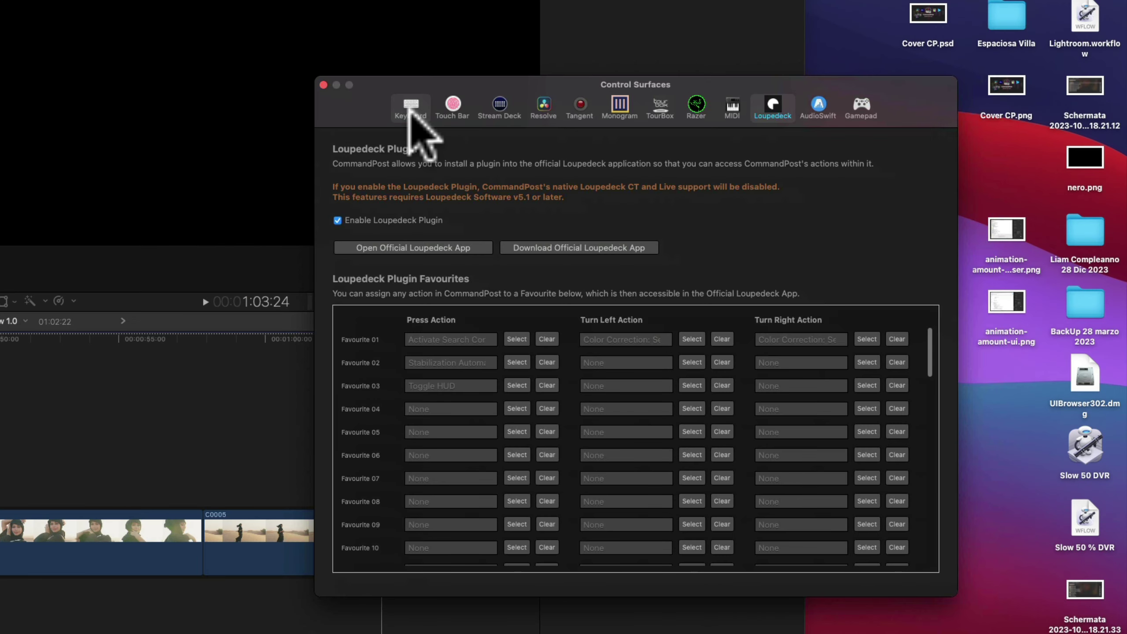
Show the Keyboard control surface settings and look through the customised Final Cut Pro shortcut actions
left_click(409, 109)
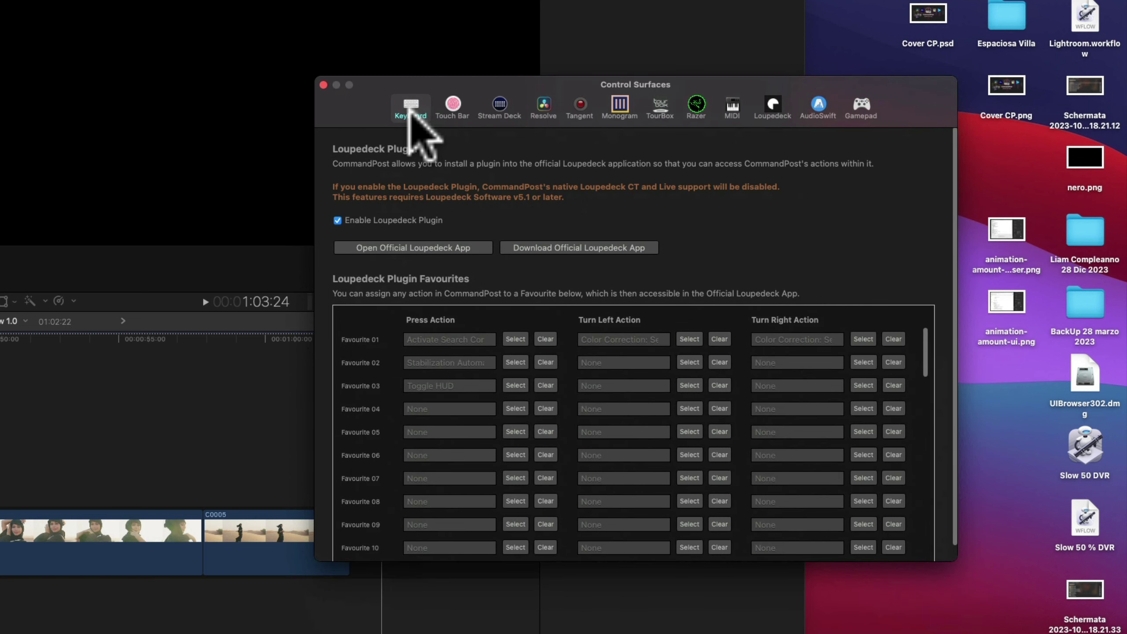
left_click_drag(570, 224, 650, 327)
scroll(609, 267, "down", 9)
left_click(609, 267)
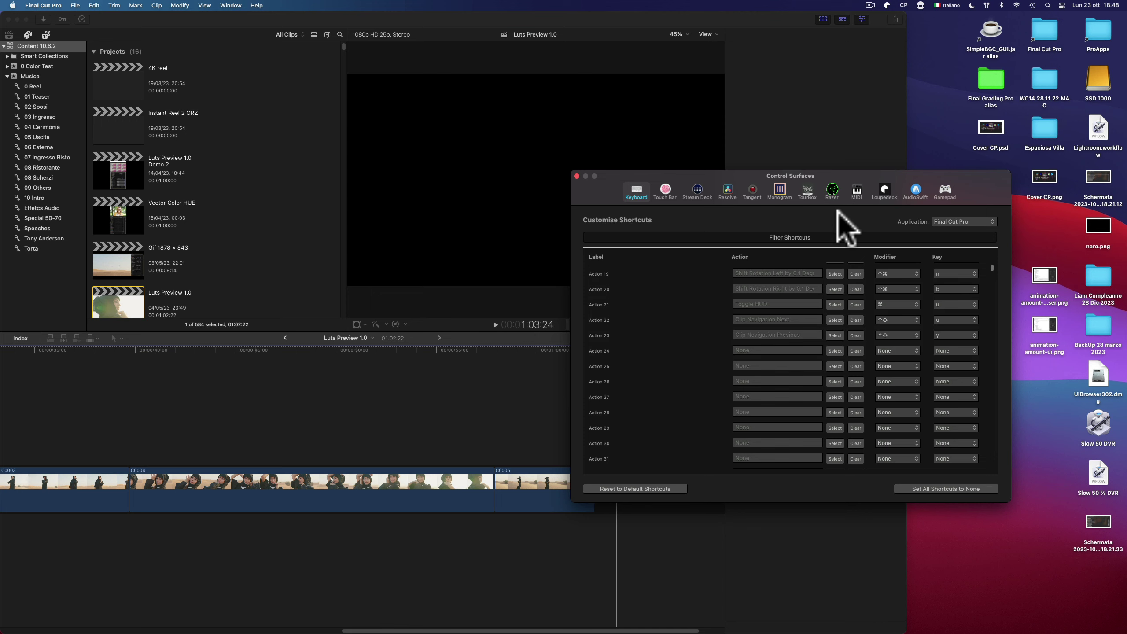
Bring up the LoupedeckConfig window, and show the Loupedeck settings in CommandPost's Control Surfaces window
key("ctrl+Up")
left_click(337, 391)
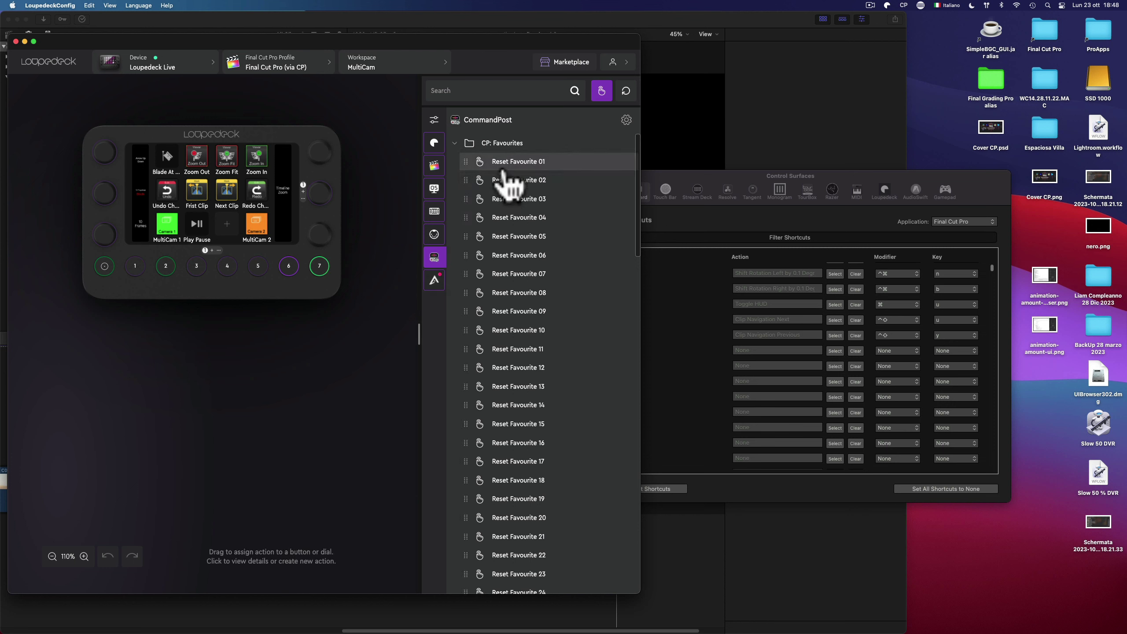
left_click(963, 201)
left_click(885, 191)
Look through the whole list of Loupedeck Plugin Favourites and return to its beginning
left_click(655, 365)
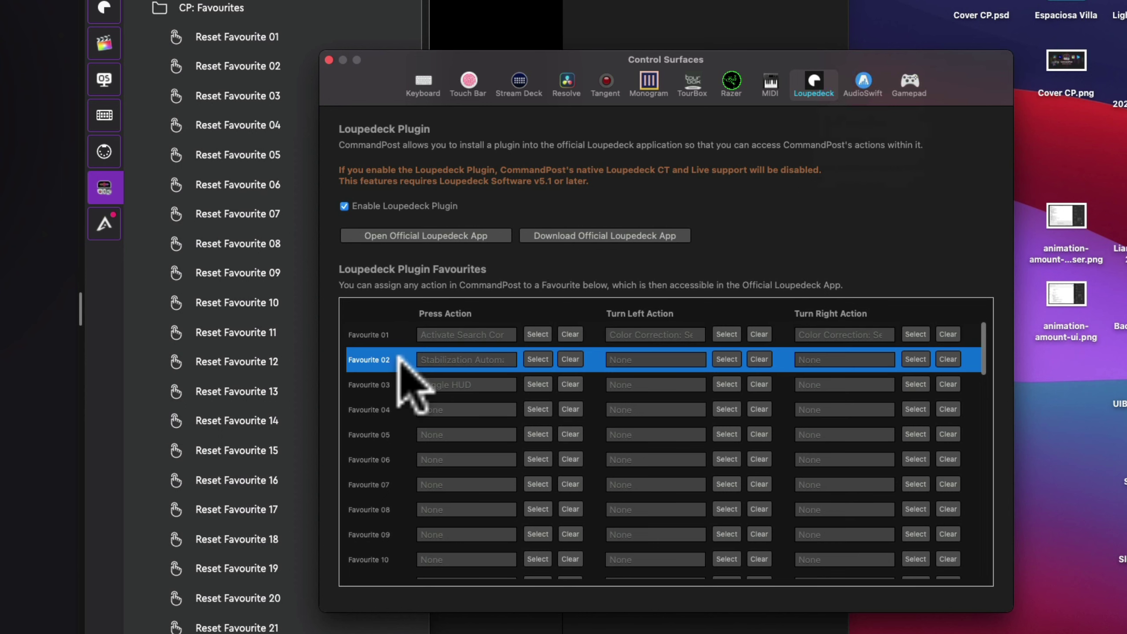
left_click(601, 354)
left_click_drag(366, 345, 391, 437)
scroll(391, 437, "down", 10)
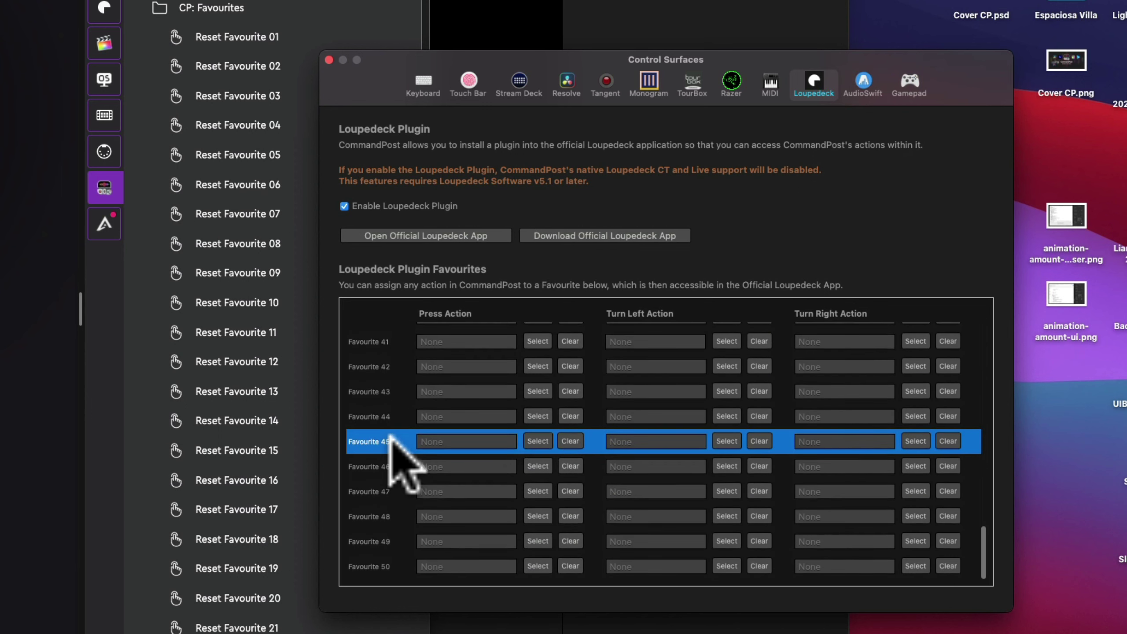
scroll(390, 437, "up", 10)
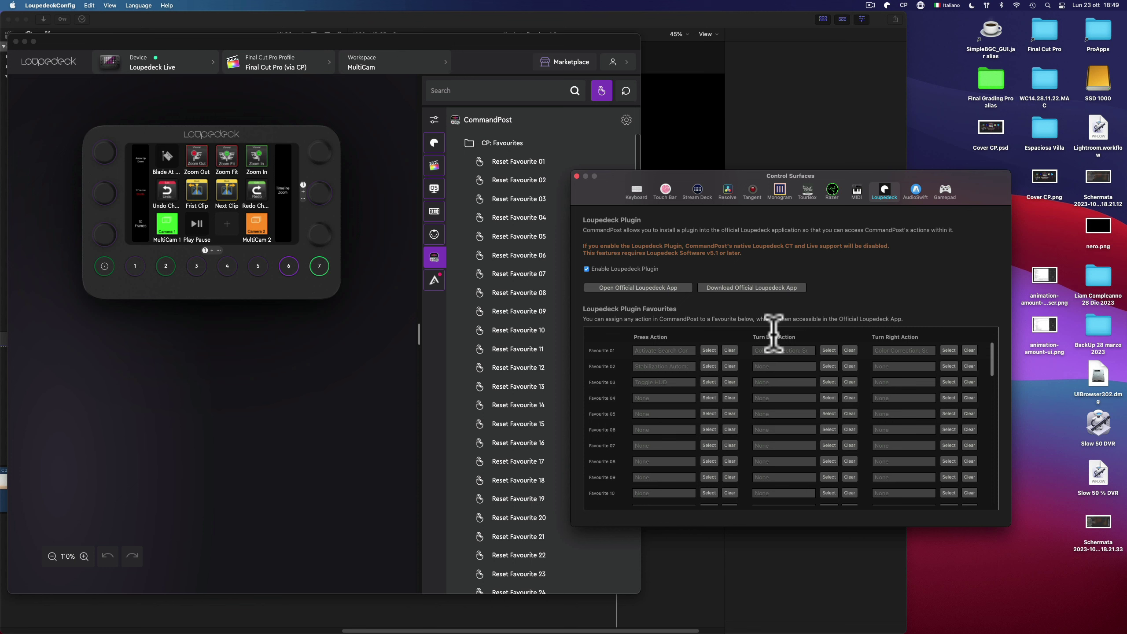
Assign Stabilization Method: Automatic as the press action of Favourite 04, searching the actions for the copied term Stabilization
left_click(631, 366)
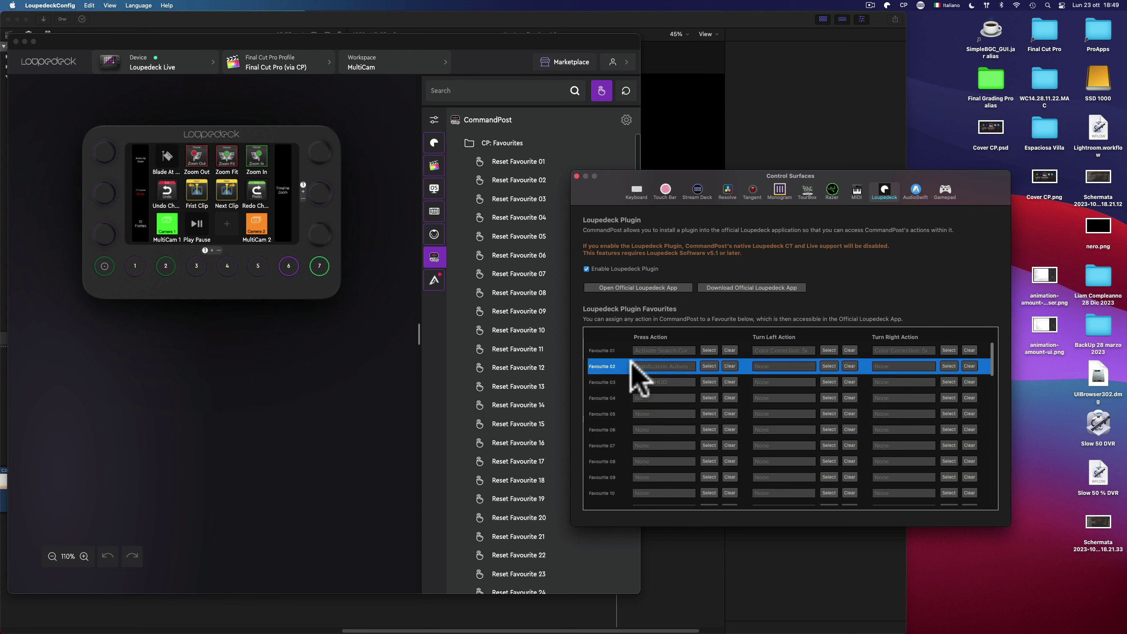
left_click(674, 397)
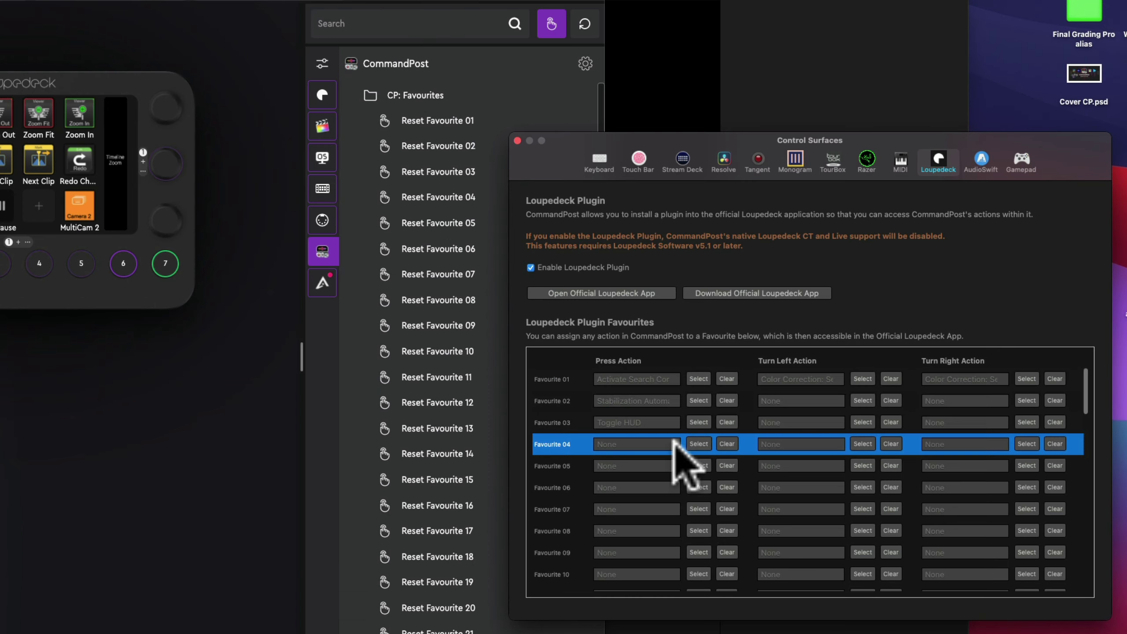
left_click(698, 444)
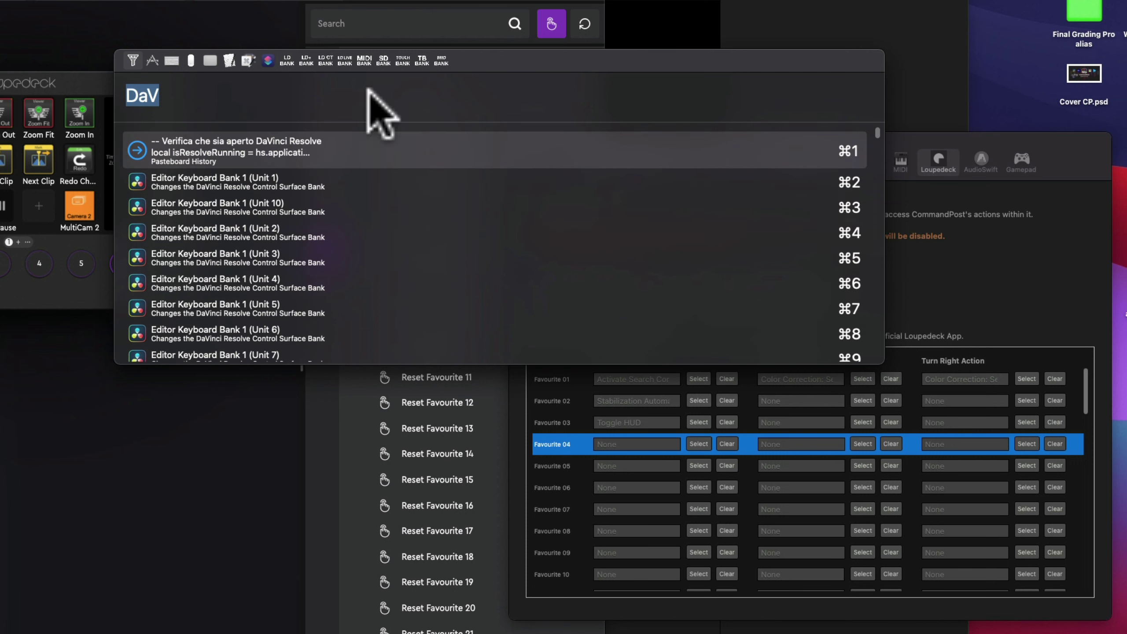
key("super+v")
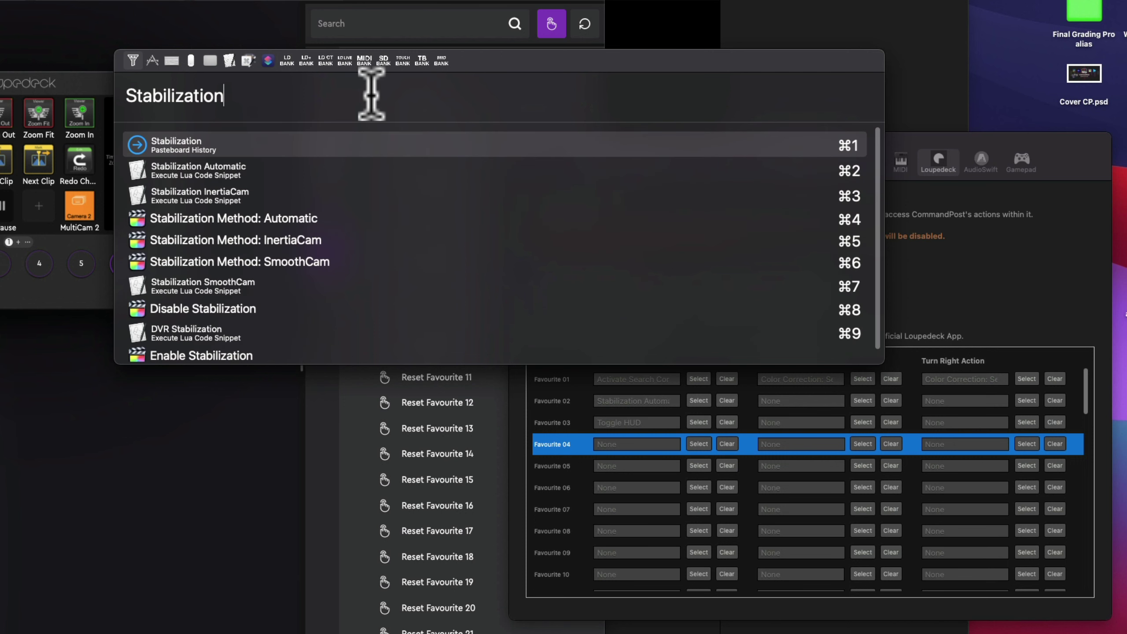
left_click(233, 217)
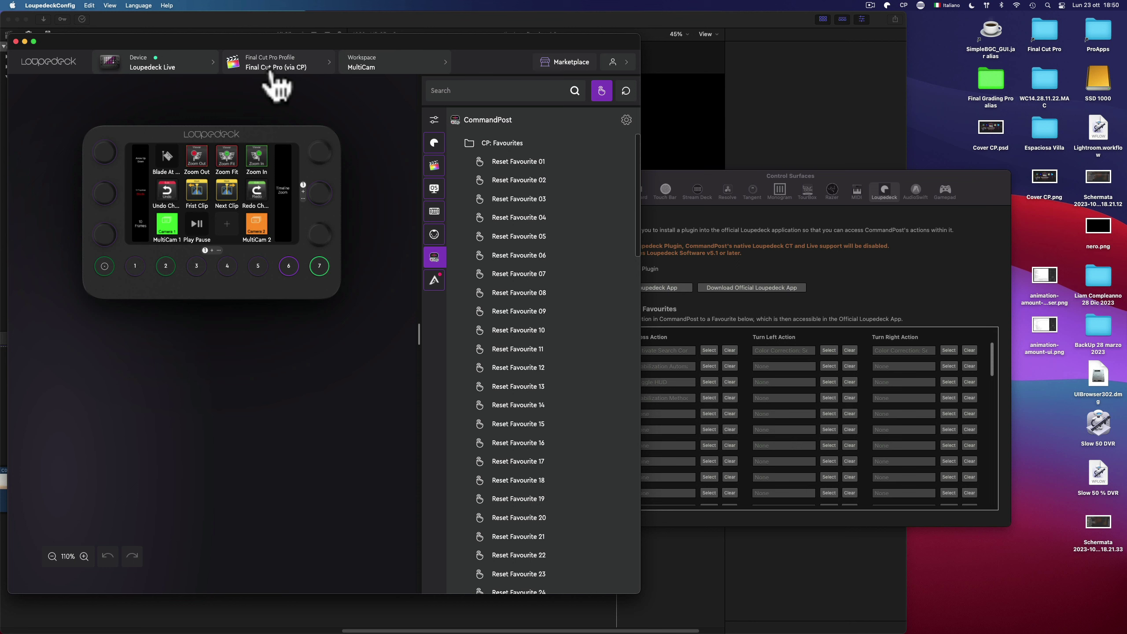
Switch the Loupedeck Live to the DaVinci Resolve profile and display its CommandPost favourites beside the Control Surfaces window
left_click(271, 73)
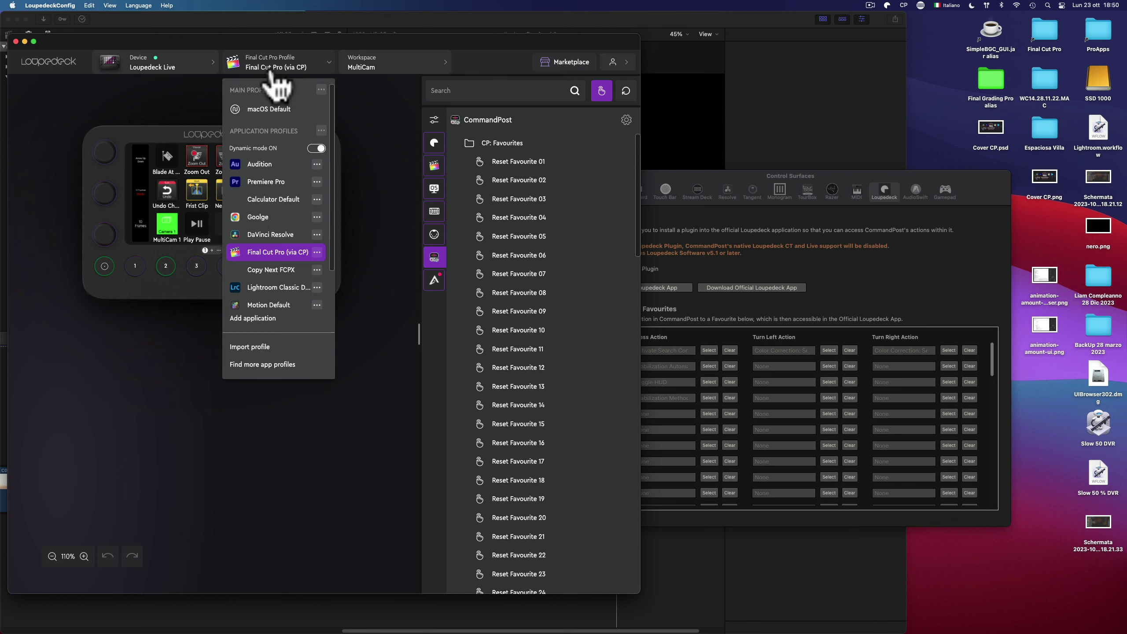
left_click(273, 237)
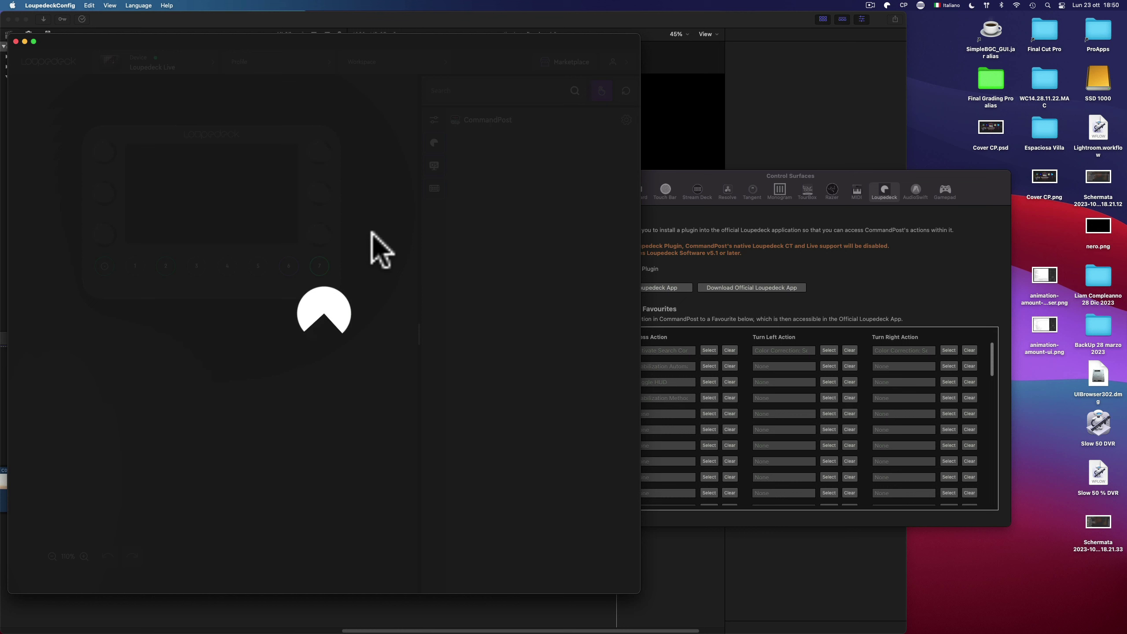
left_click(826, 261)
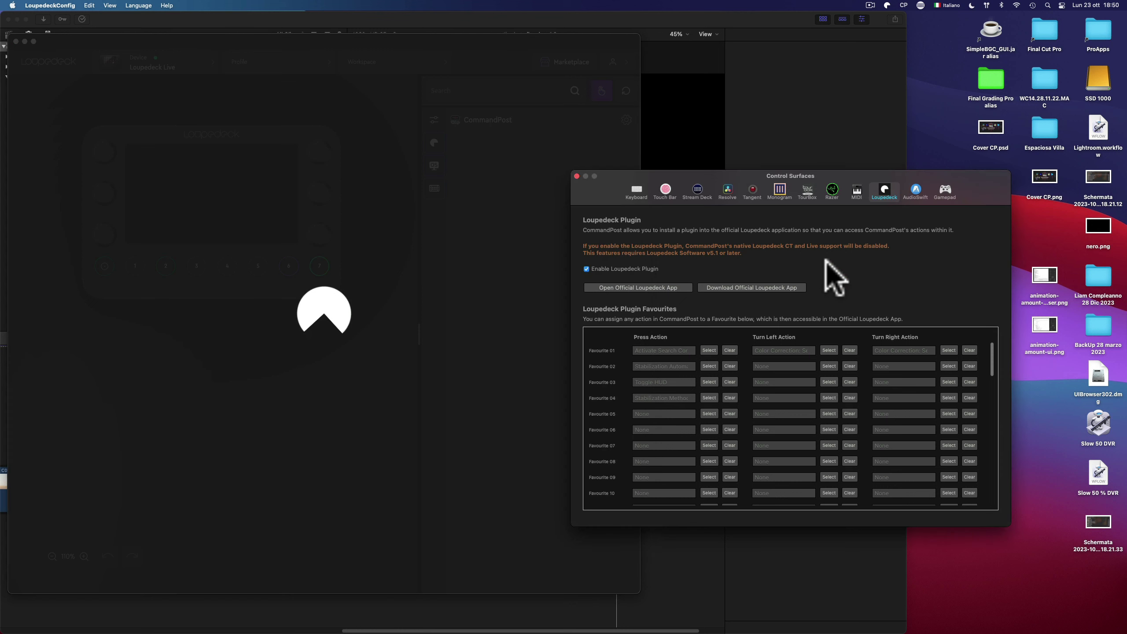
left_click(395, 273)
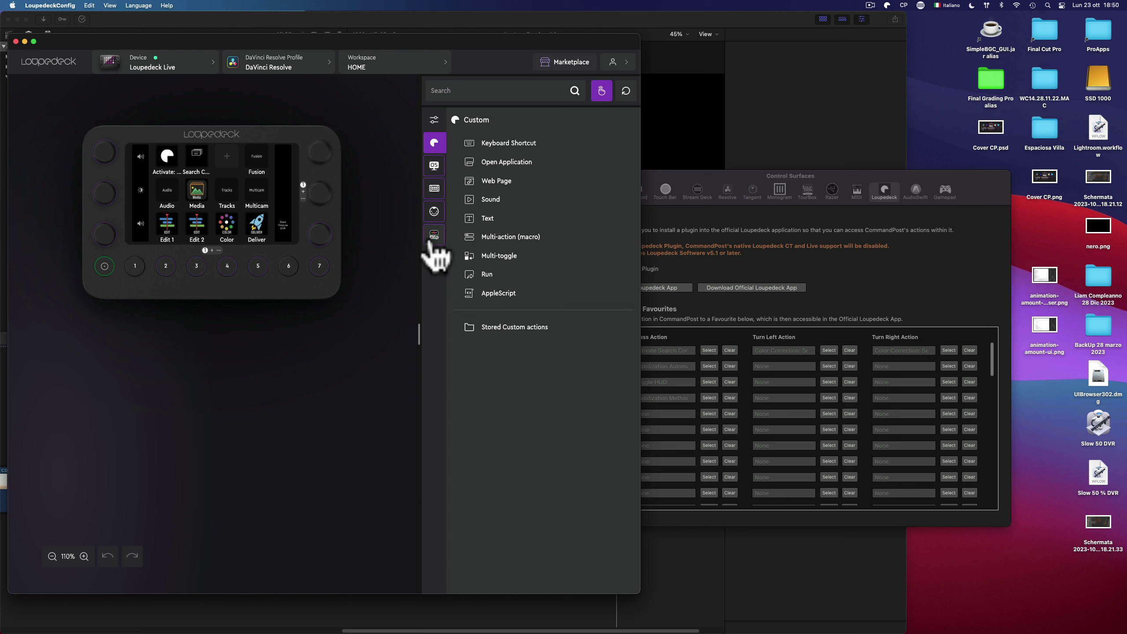
left_click(431, 240)
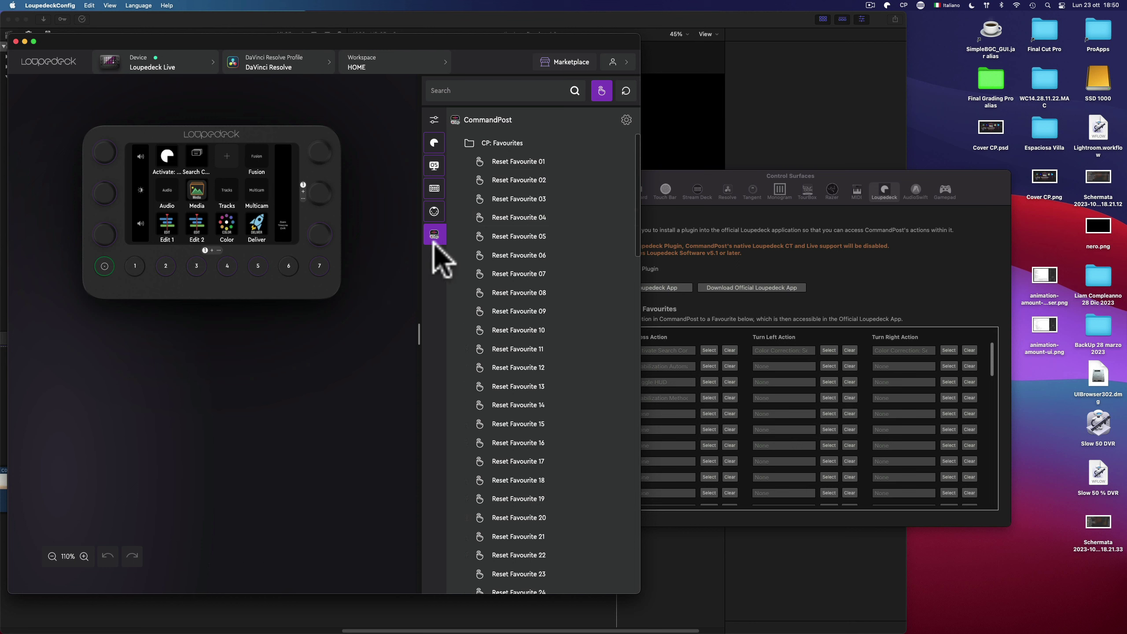
left_click_drag(726, 177, 744, 151)
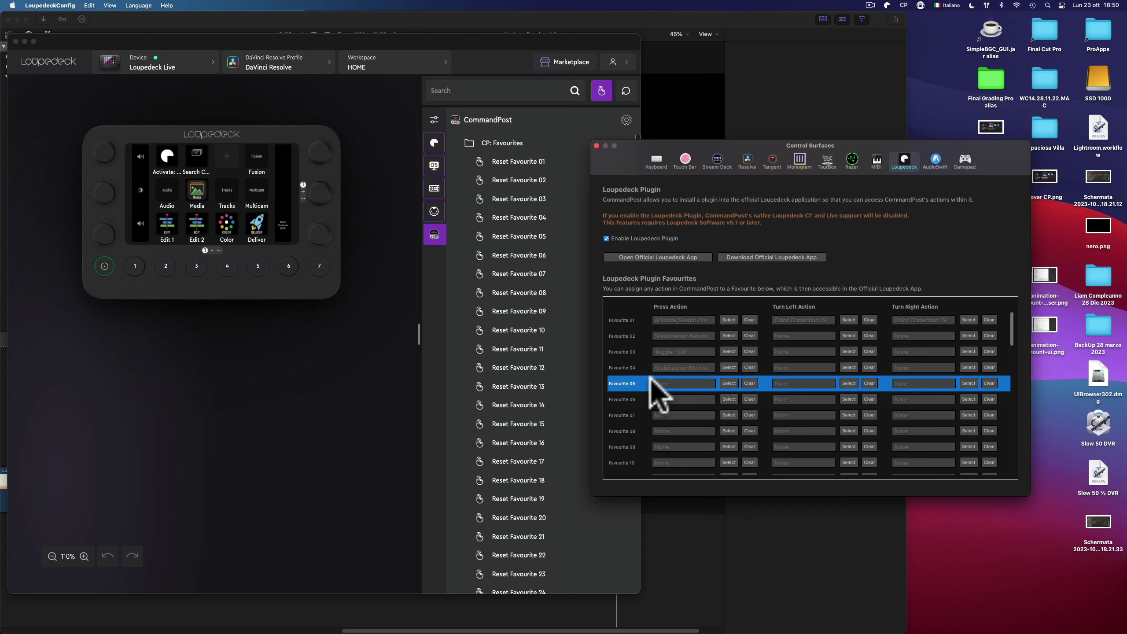
Switch the Loupedeck Live profile back to Final Cut Pro (via CP)
left_click(284, 73)
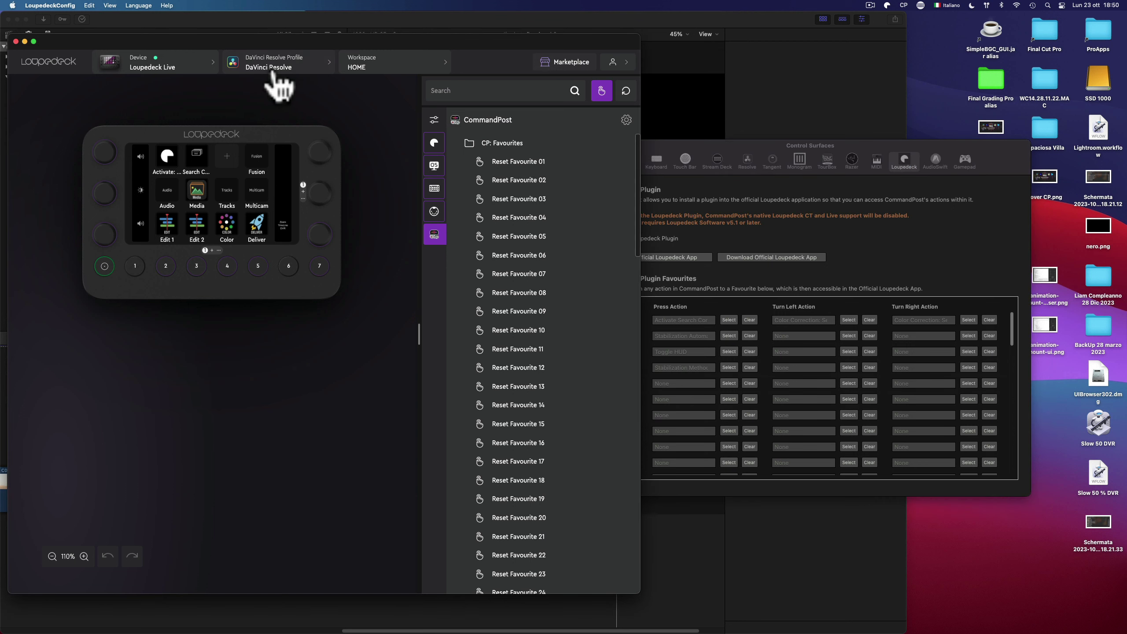
left_click(269, 69)
left_click(272, 249)
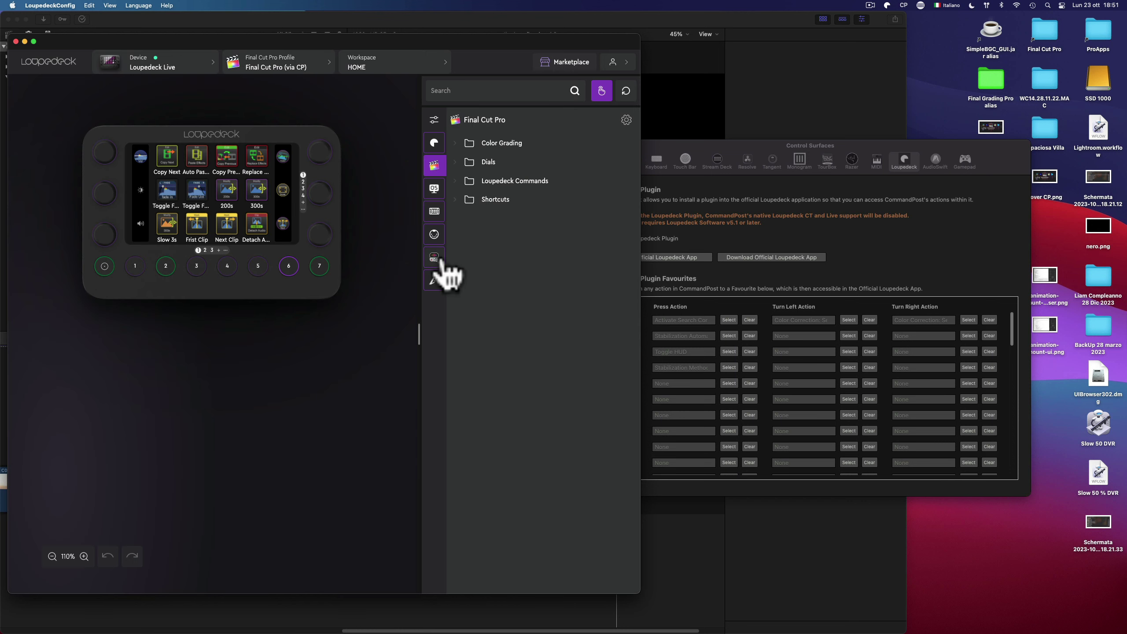
Move the Control Surfaces window beside the Loupedeck window and display the CommandPost favourites in the Loupedeck action list
left_click_drag(755, 156, 815, 136)
left_click(684, 364)
left_click(705, 348)
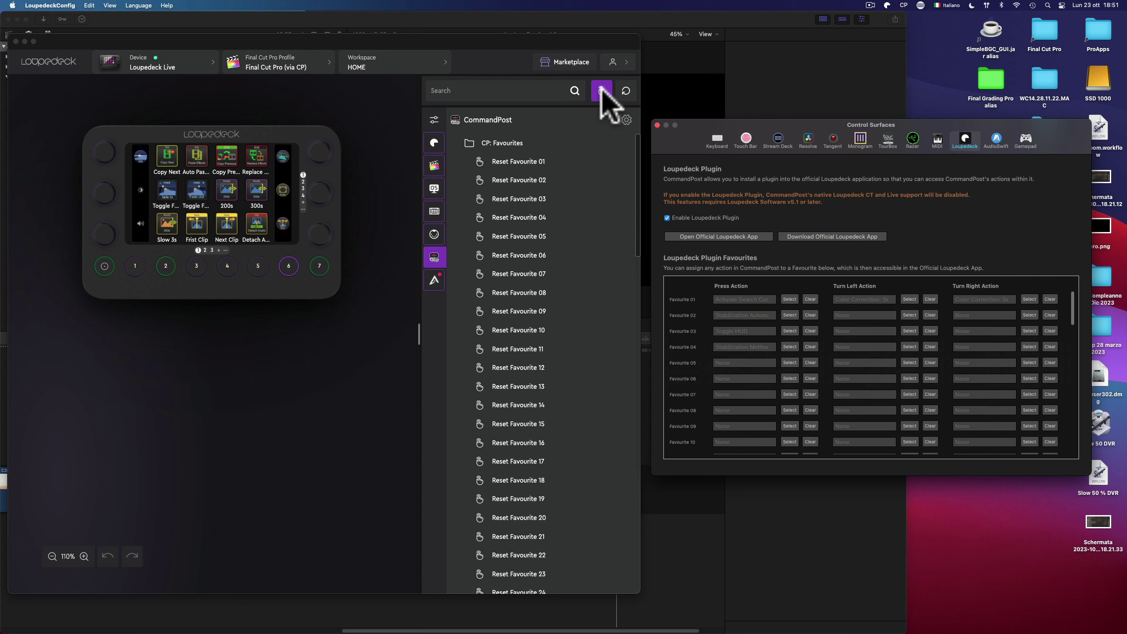
left_click(701, 348)
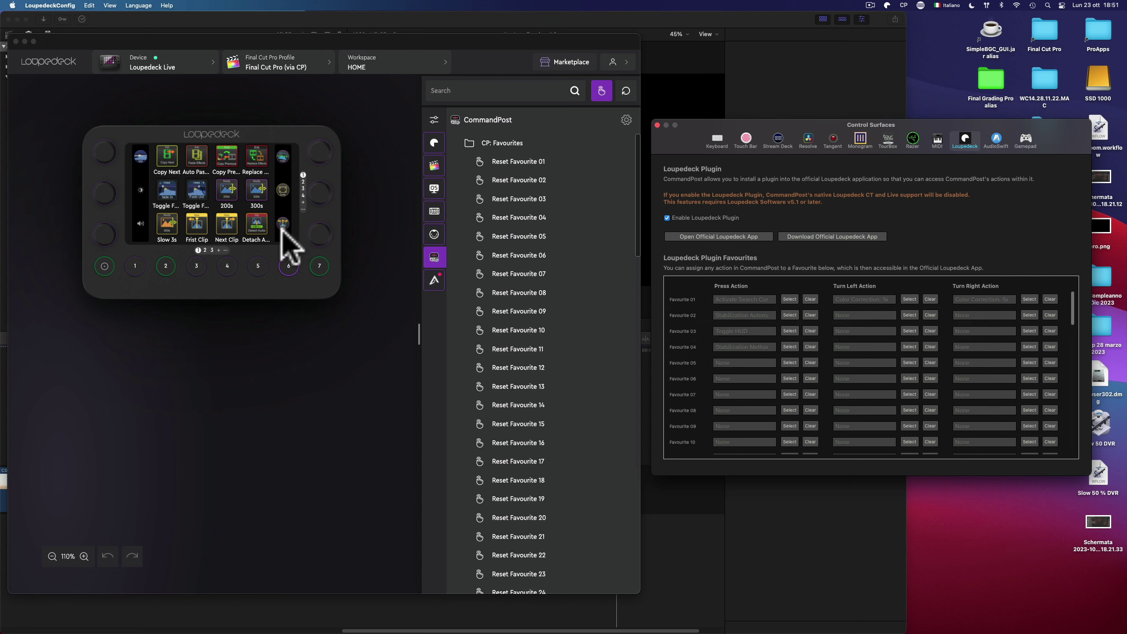
Place Reset Favourite 04 on the second-row, fourth-column button of touch page 3 and open its icon for editing
left_click(213, 255)
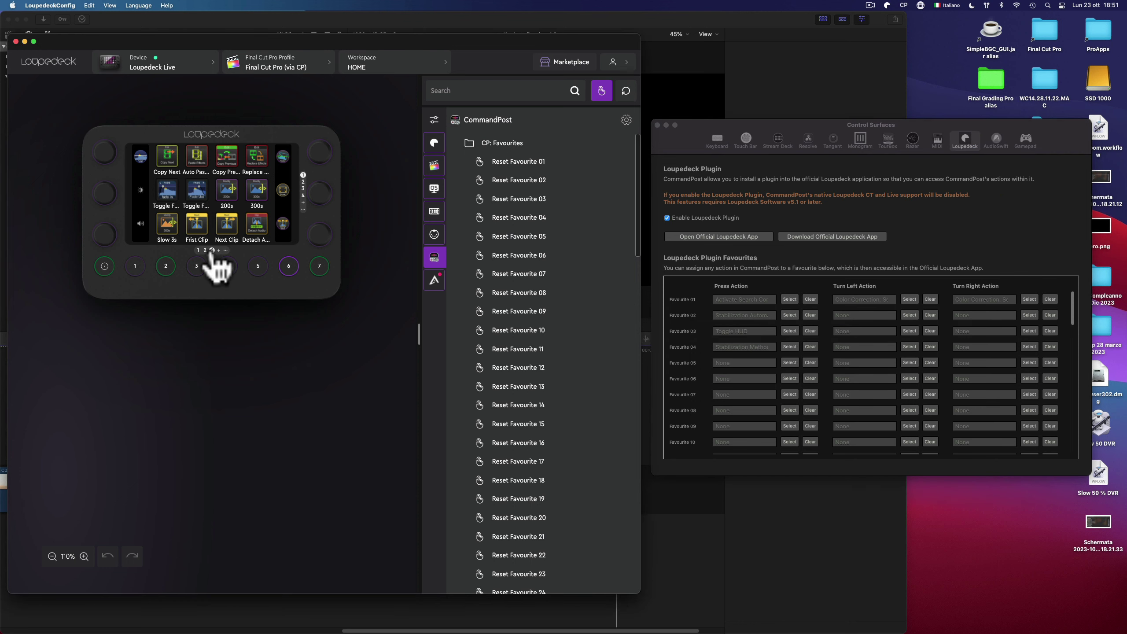
left_click(213, 250)
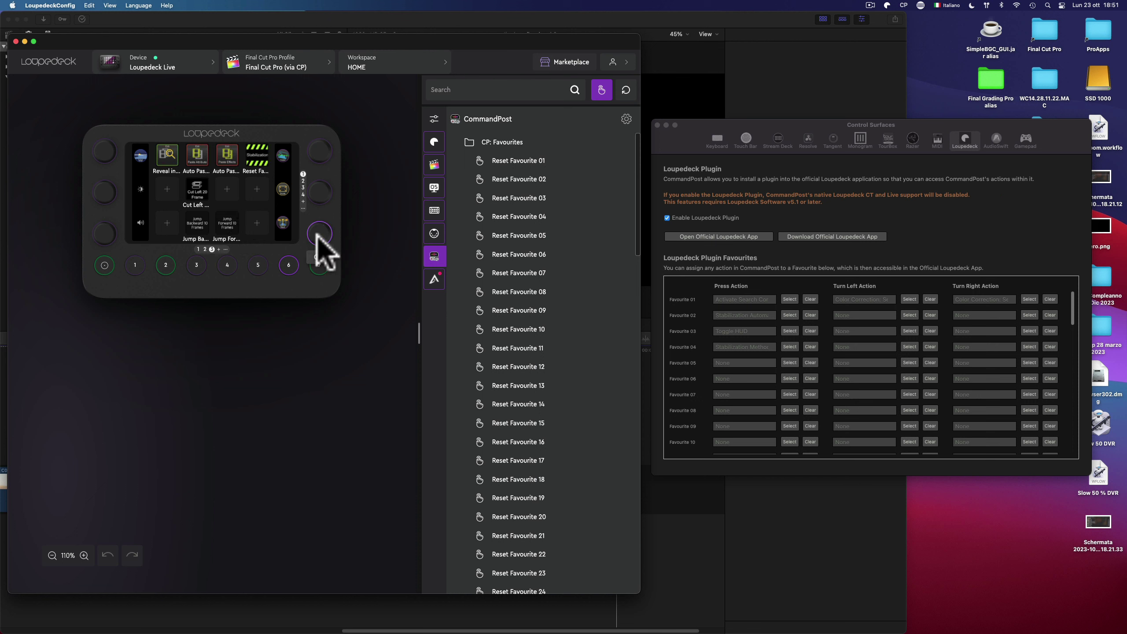
left_click_drag(501, 216, 255, 190)
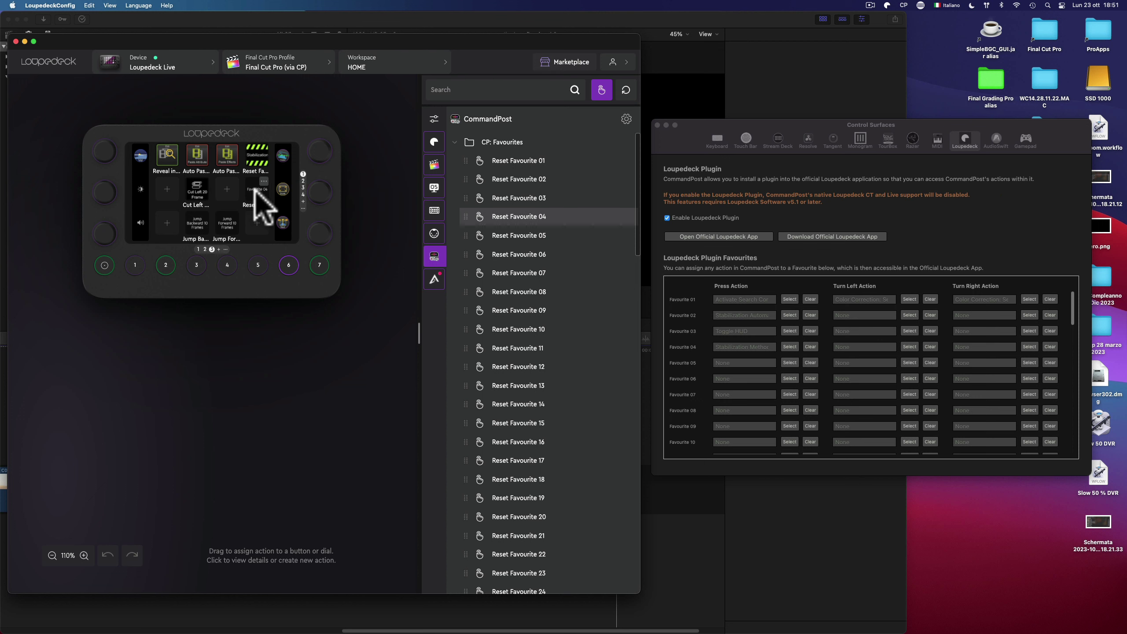
left_click(255, 191)
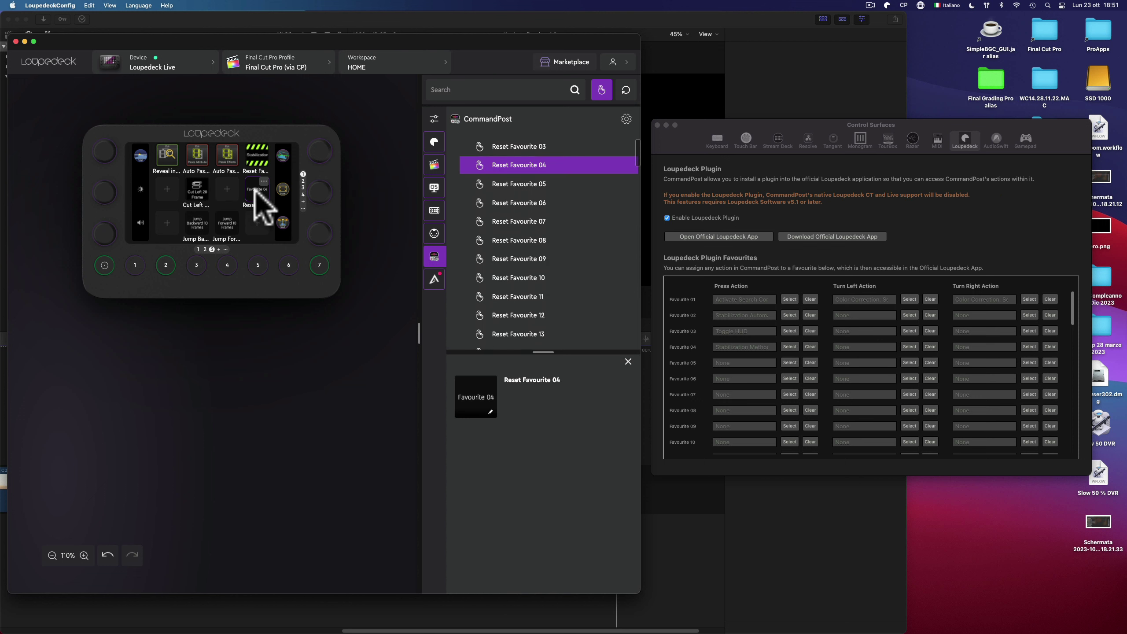
left_click(490, 415)
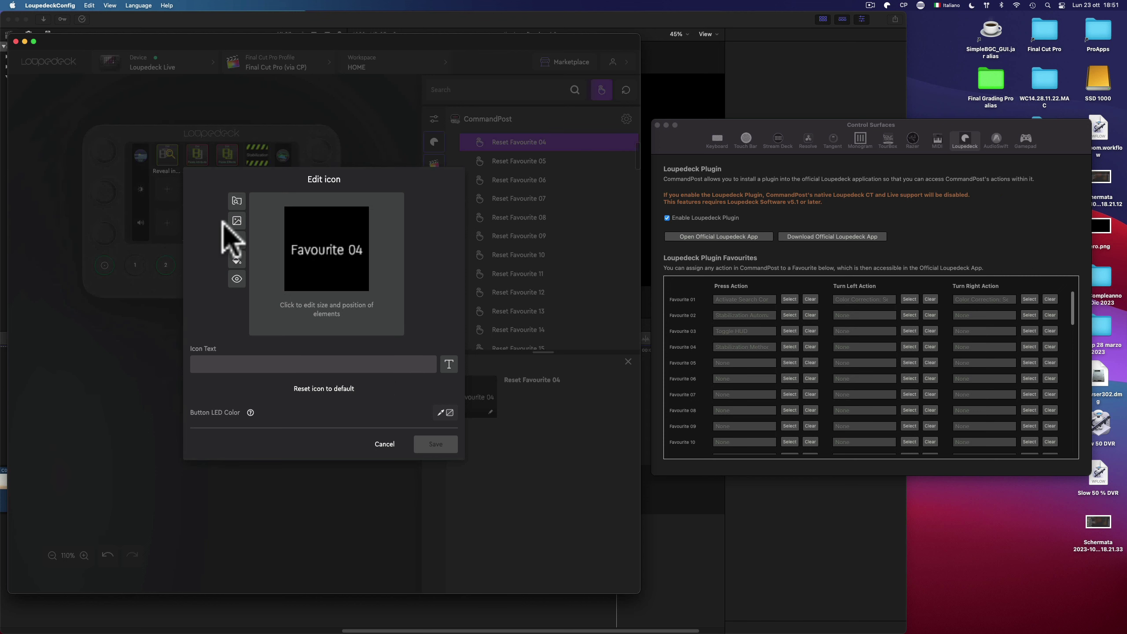
left_click(237, 221)
left_click(236, 224)
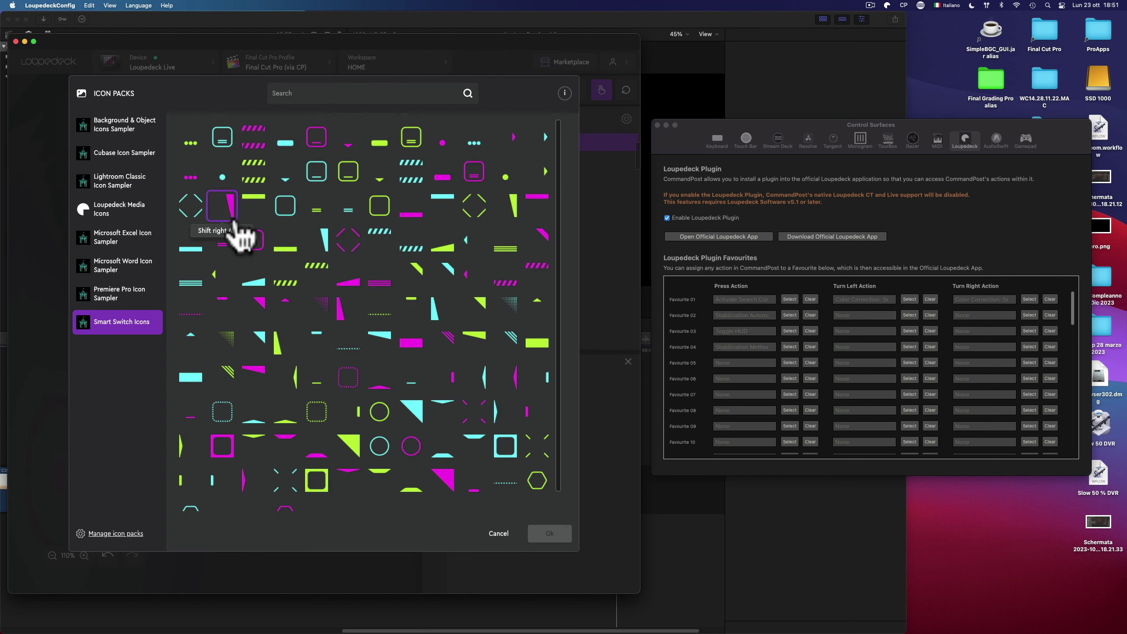
left_click(498, 533)
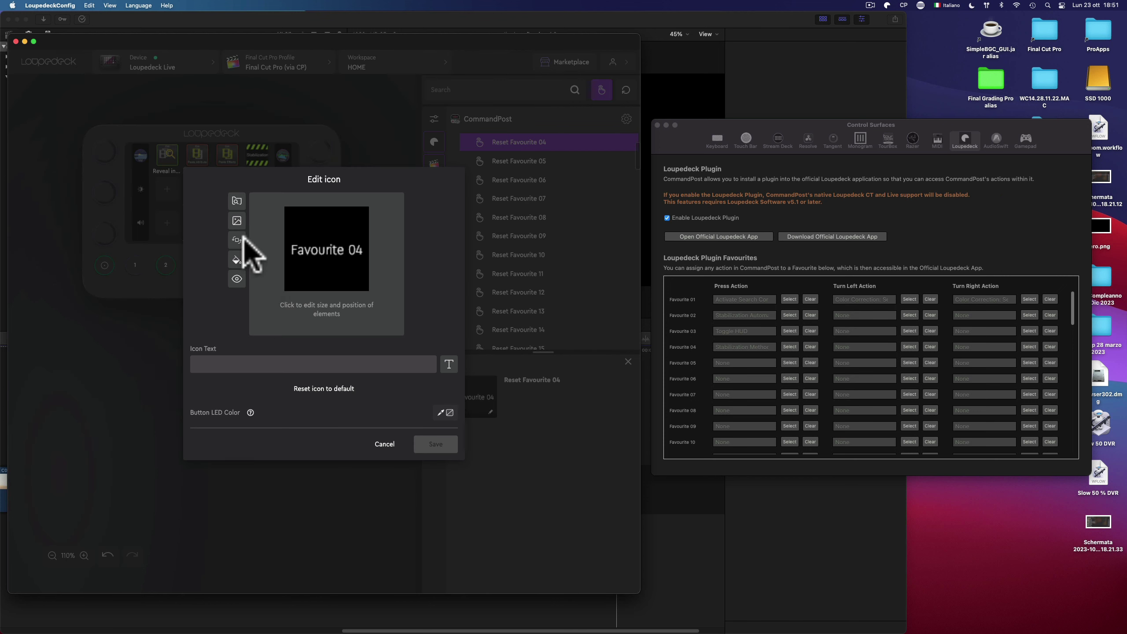
Browse for an icon image on SSD 1000, through 00 BackUp Periferiche, Documenti and Icons Stream Deck to the FCPX folder
left_click(236, 202)
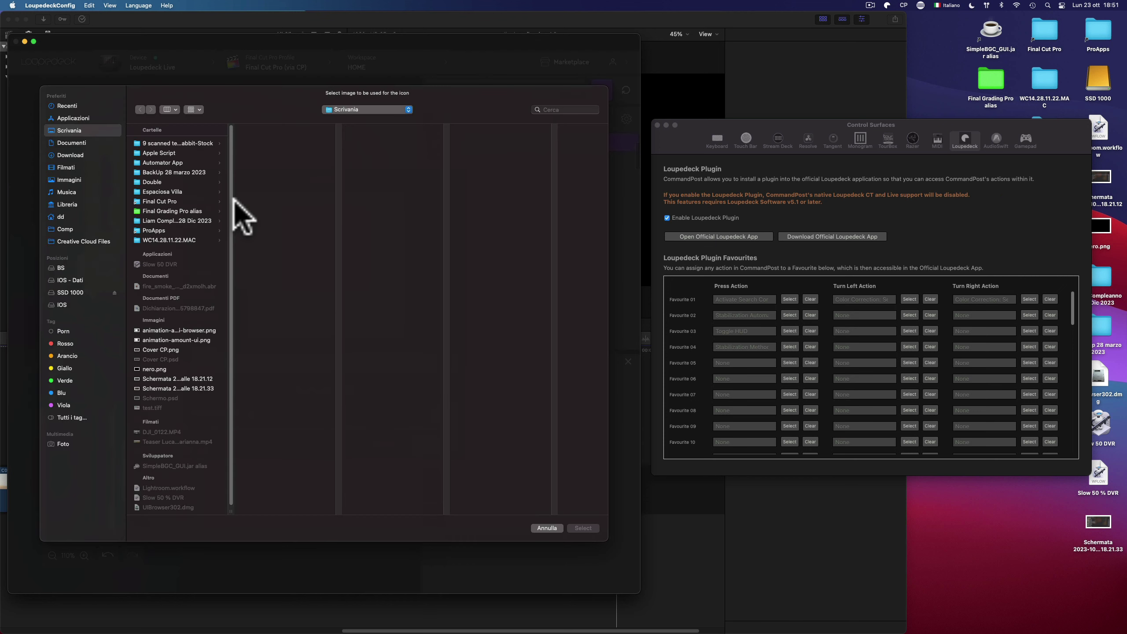
left_click(70, 292)
left_click(175, 143)
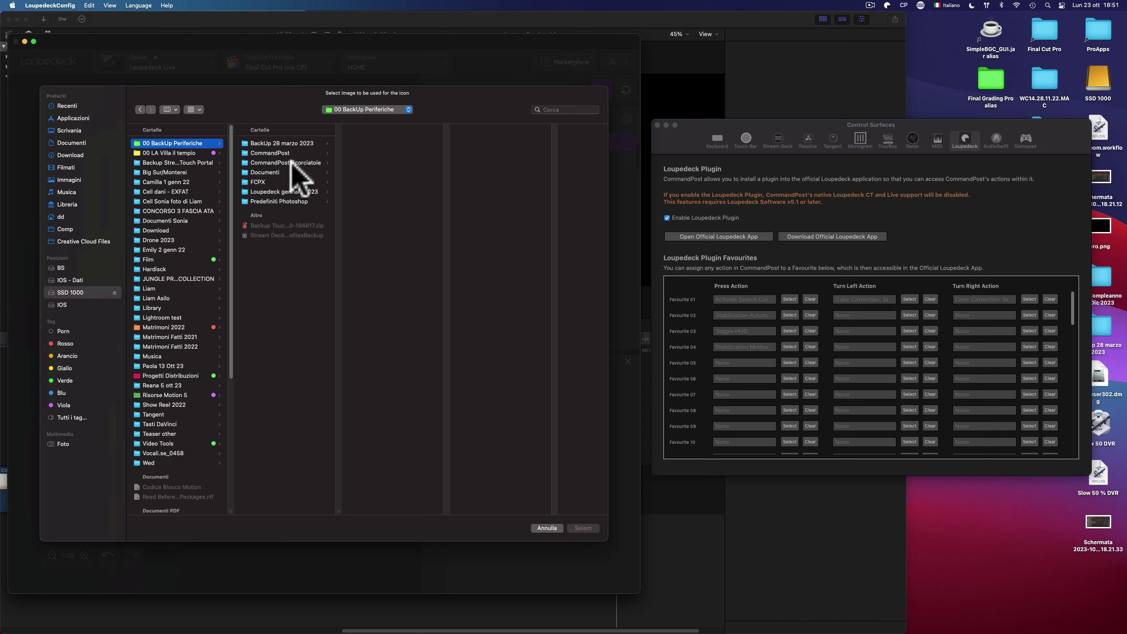
left_click(293, 172)
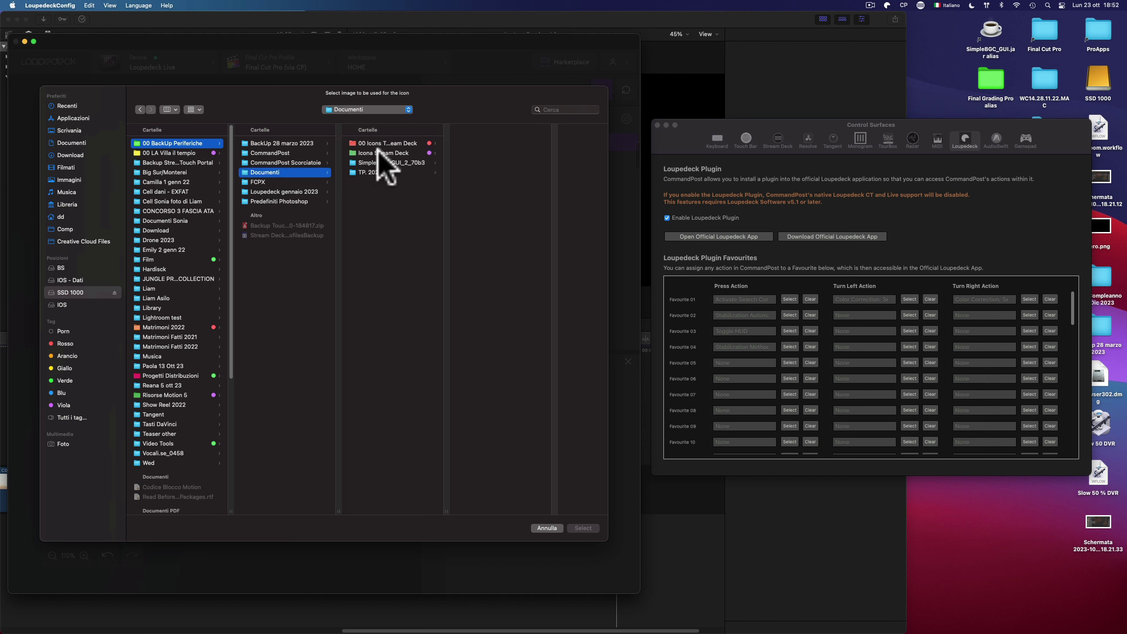
left_click(380, 154)
left_click(463, 144)
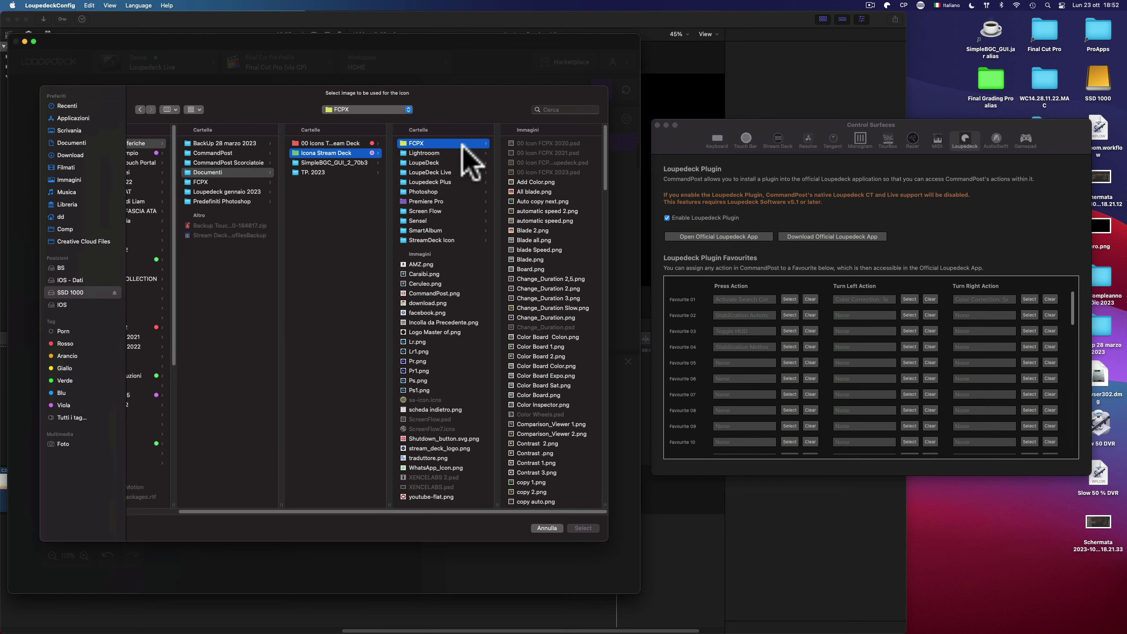
Show the FCPX folder as an icon grid and save the Stabilization 1.png image as the icon of Reset Favourite 04
left_click(169, 110)
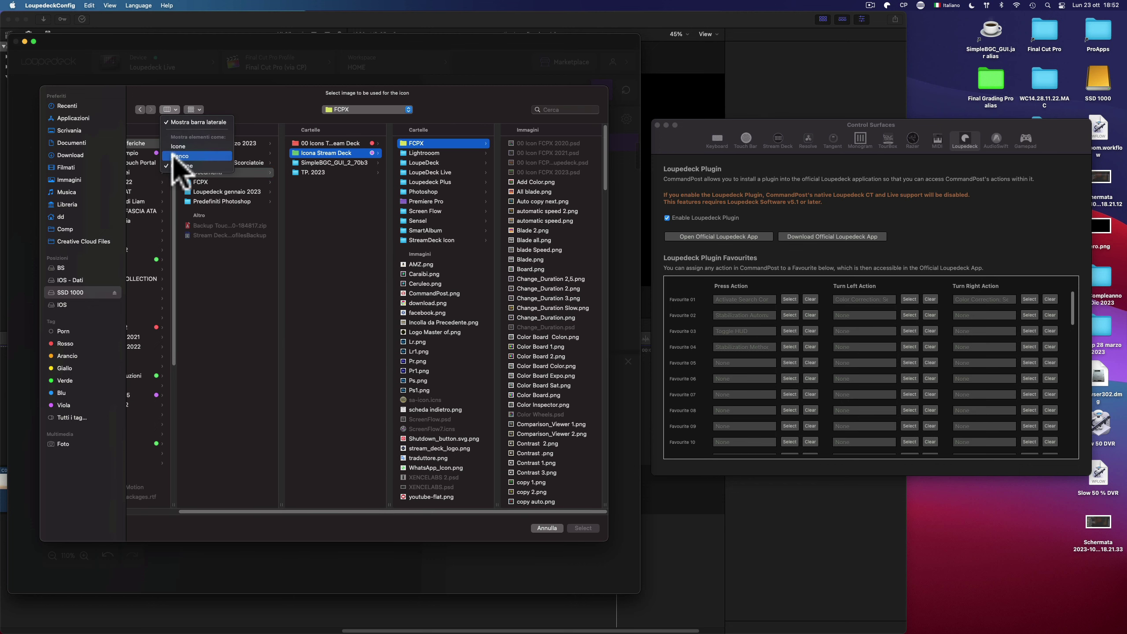
left_click(177, 147)
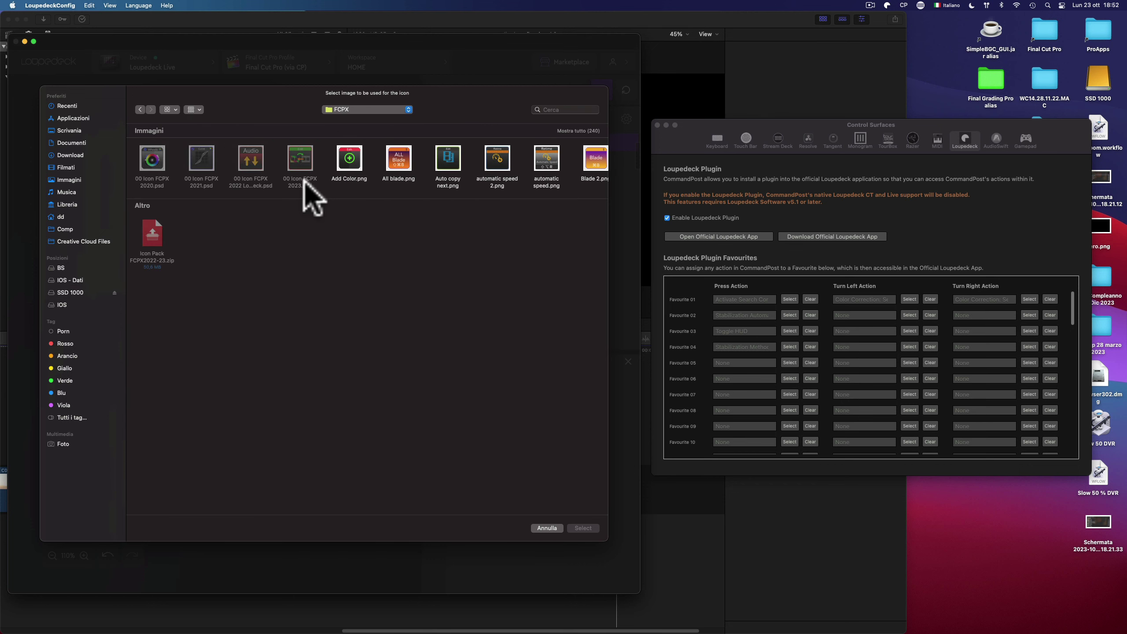
left_click(192, 109)
left_click(208, 145)
left_click(366, 478)
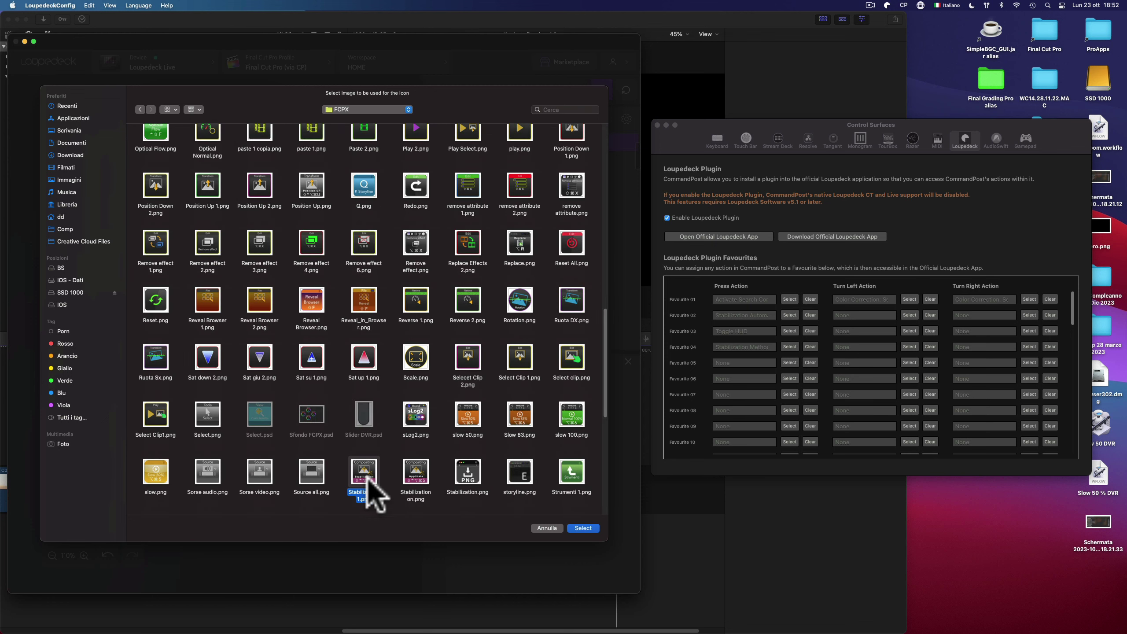
left_click(583, 527)
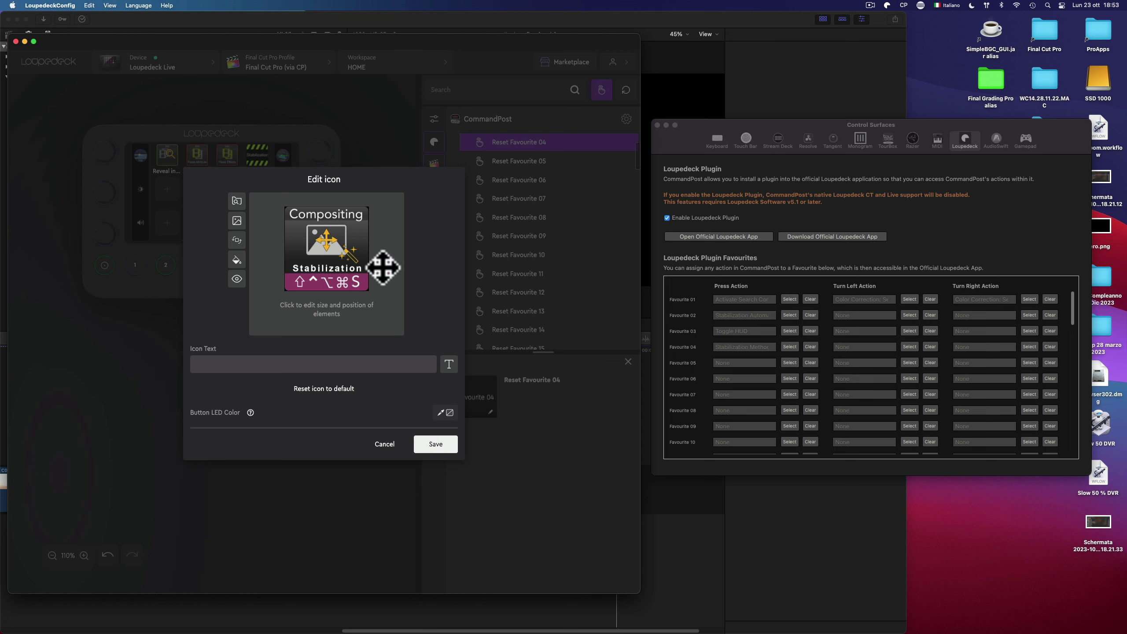
left_click(697, 148)
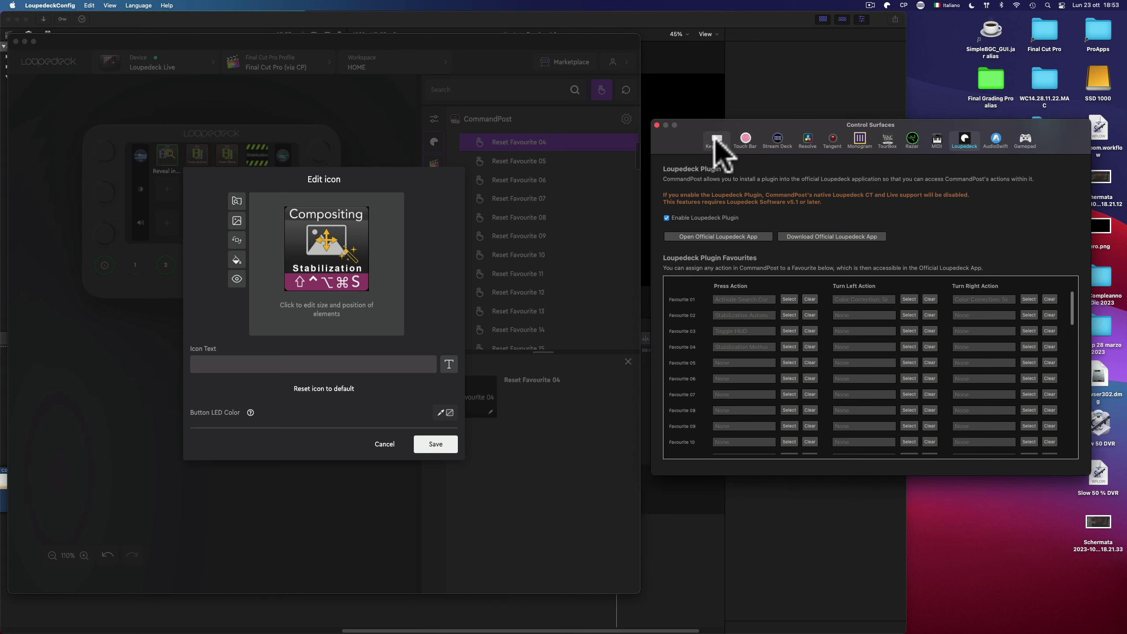
left_click(439, 444)
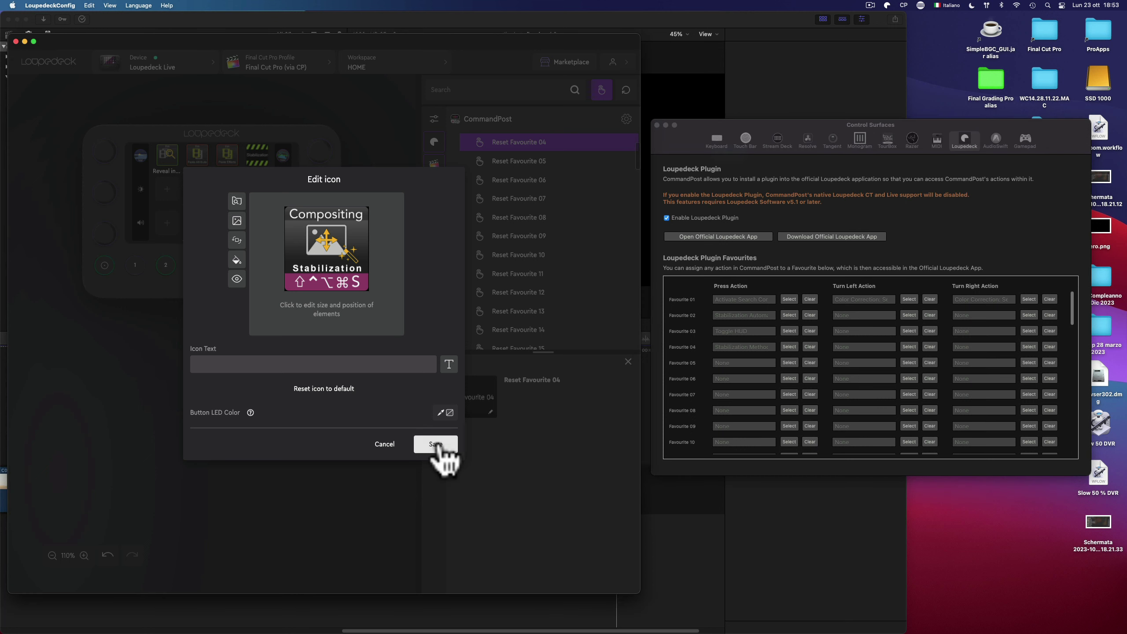
left_click(442, 445)
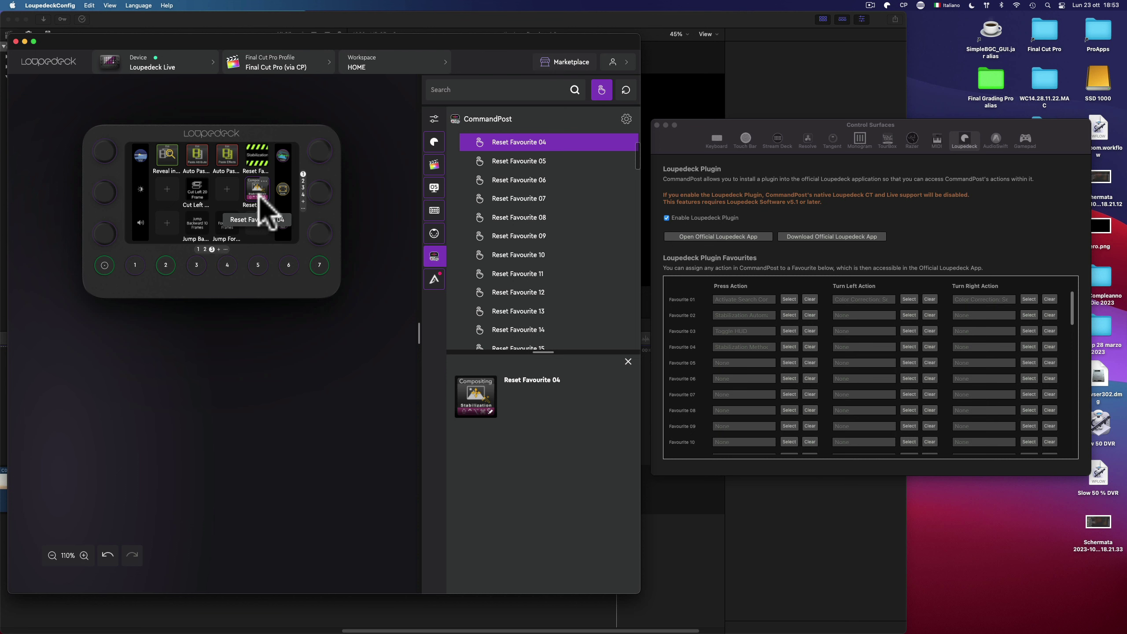
Assign Rolling Shutter Amount: Extra High as the press action of Favourite 05 and place Reset Favourite 05 on the empty button beside Reset Favourite 04
left_click_drag(724, 299, 737, 362)
left_click(788, 363)
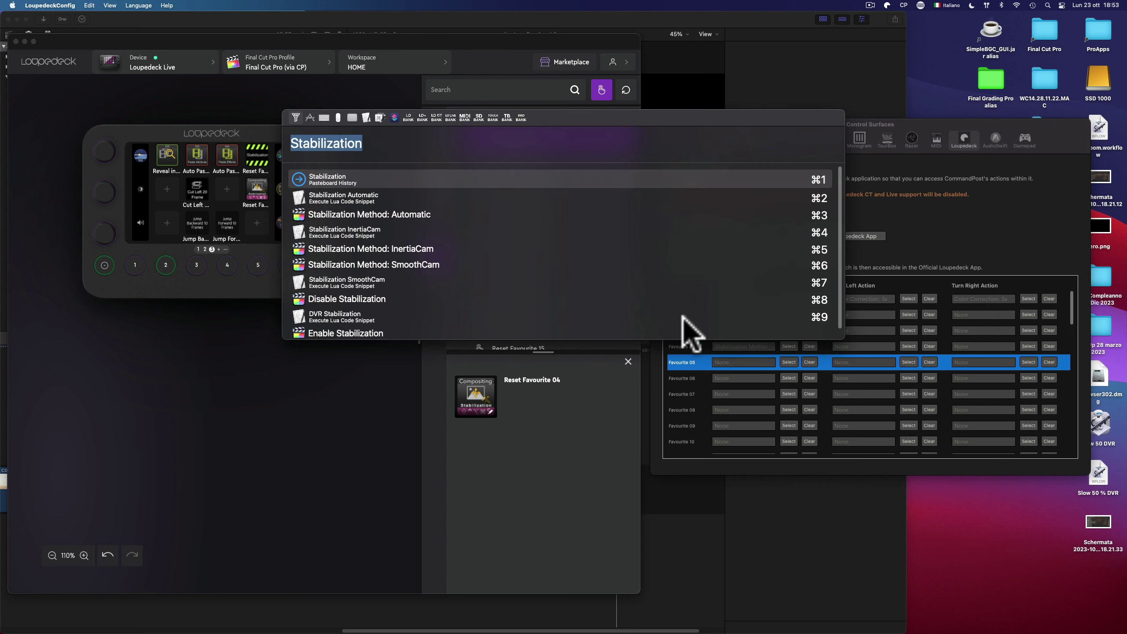
type("R")
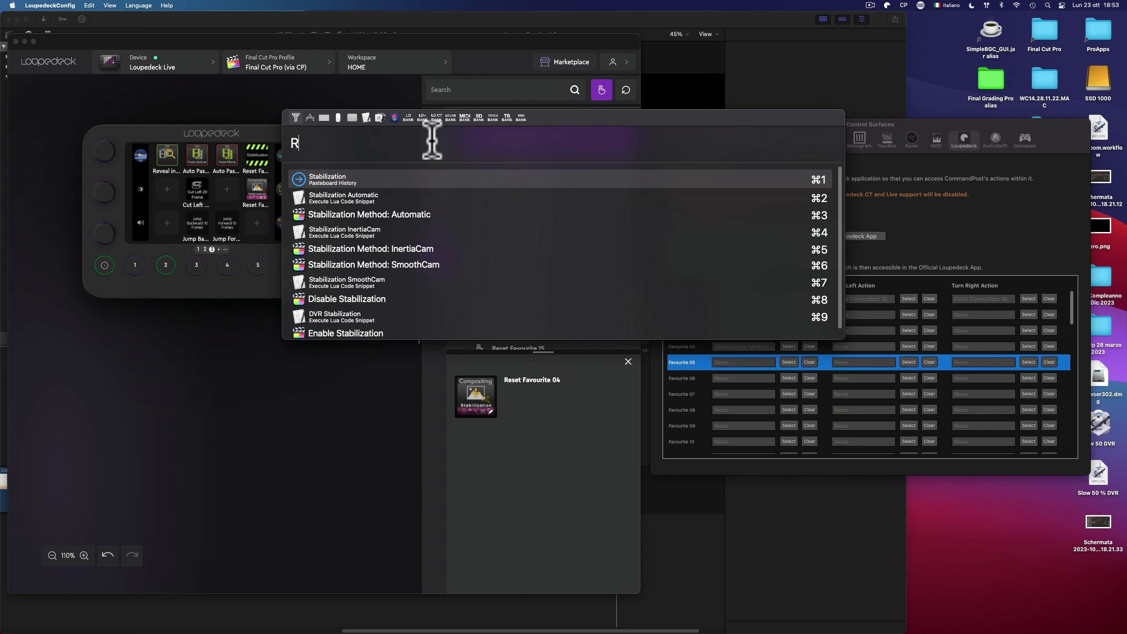
type("on")
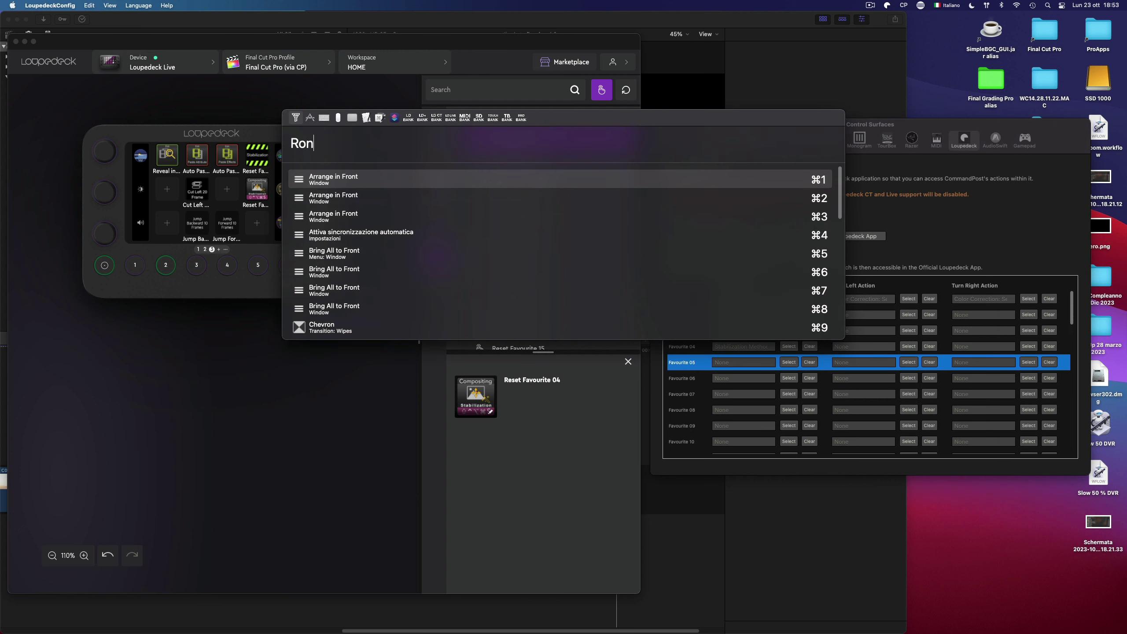
type("lli")
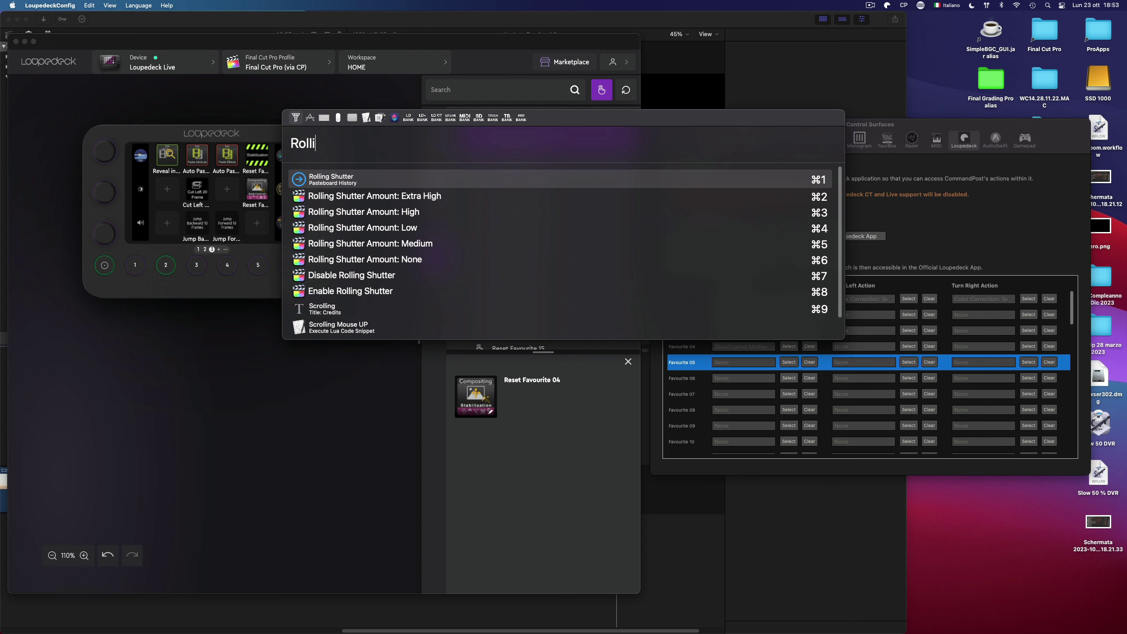
left_click(388, 195)
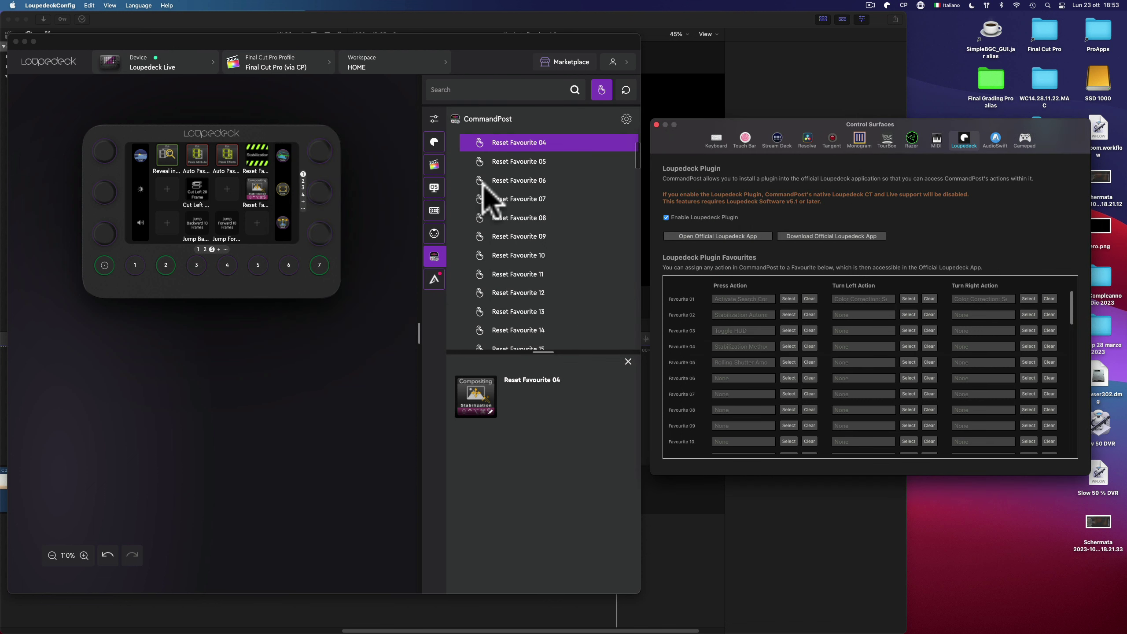
left_click(480, 153)
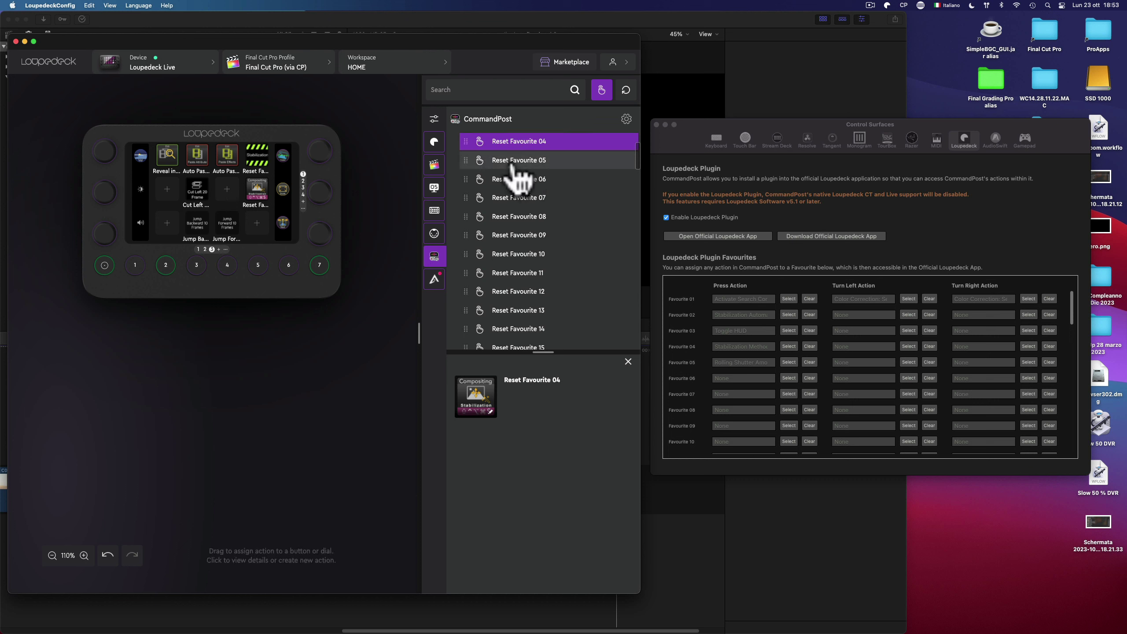
left_click_drag(481, 164, 227, 189)
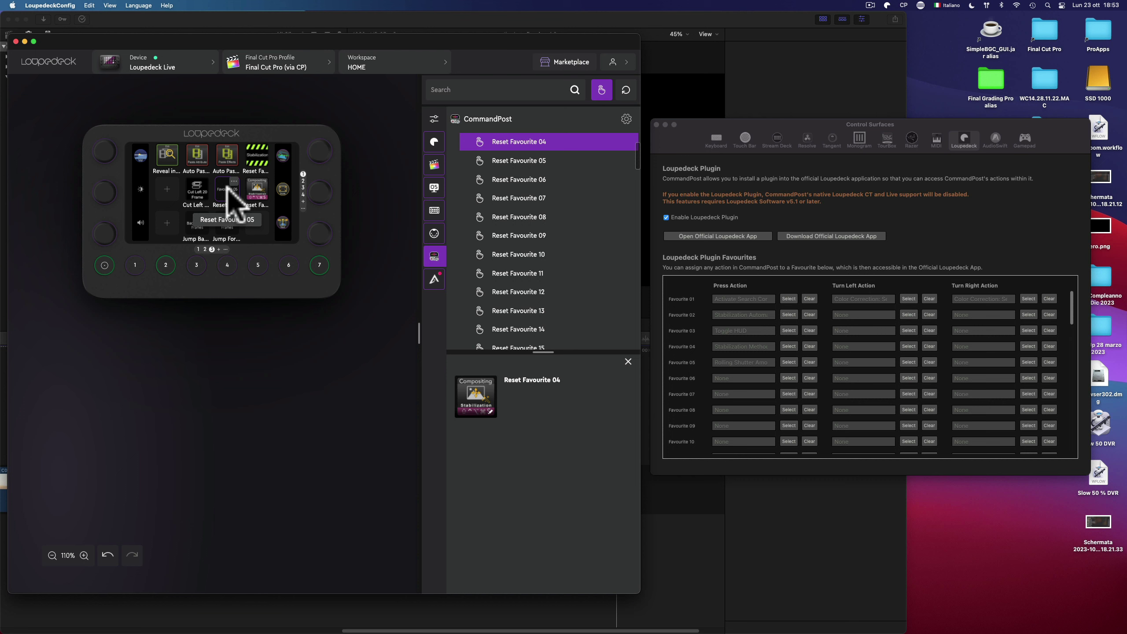
Display the Keyboard control surface's Final Cut Pro shortcuts and look over the modifier and key assigned to each action
left_click(672, 156)
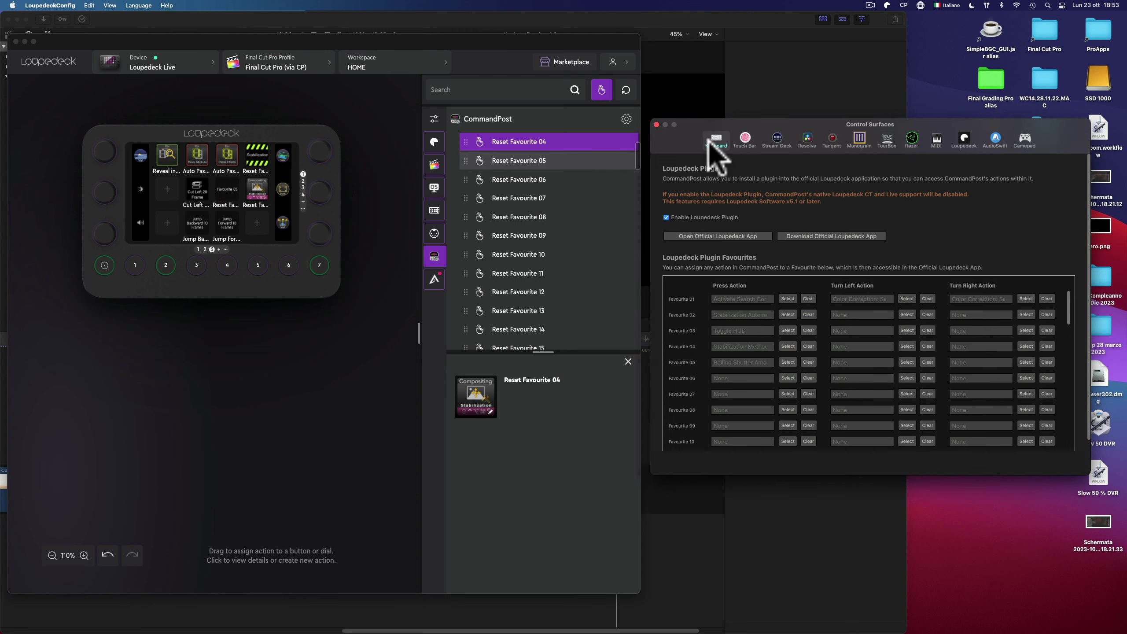
left_click(712, 141)
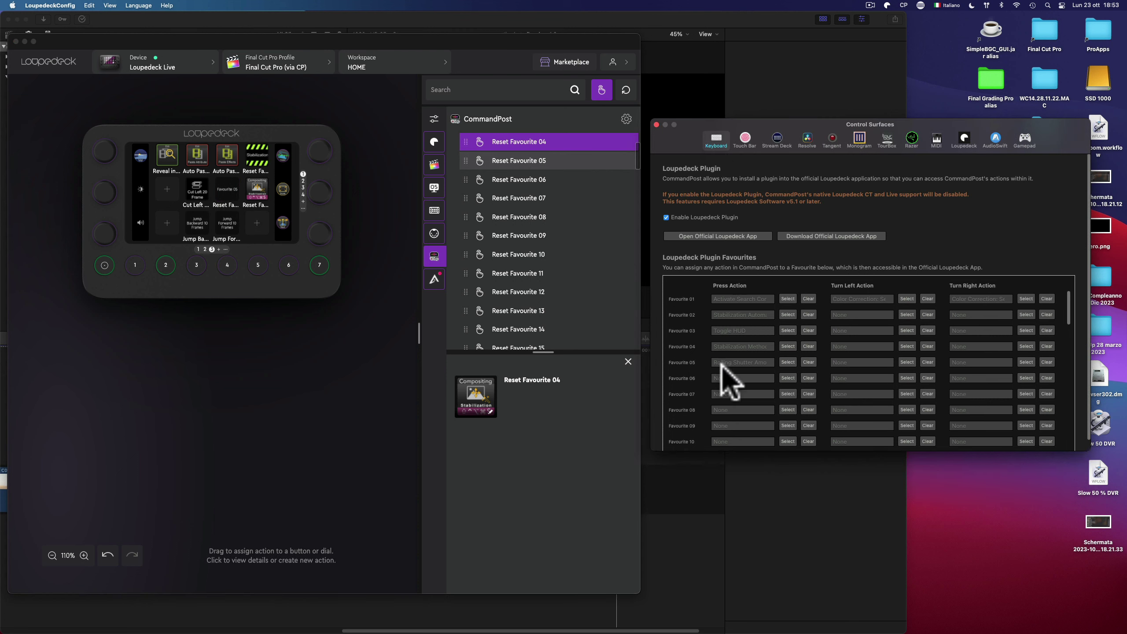
key("Up")
key("Up")
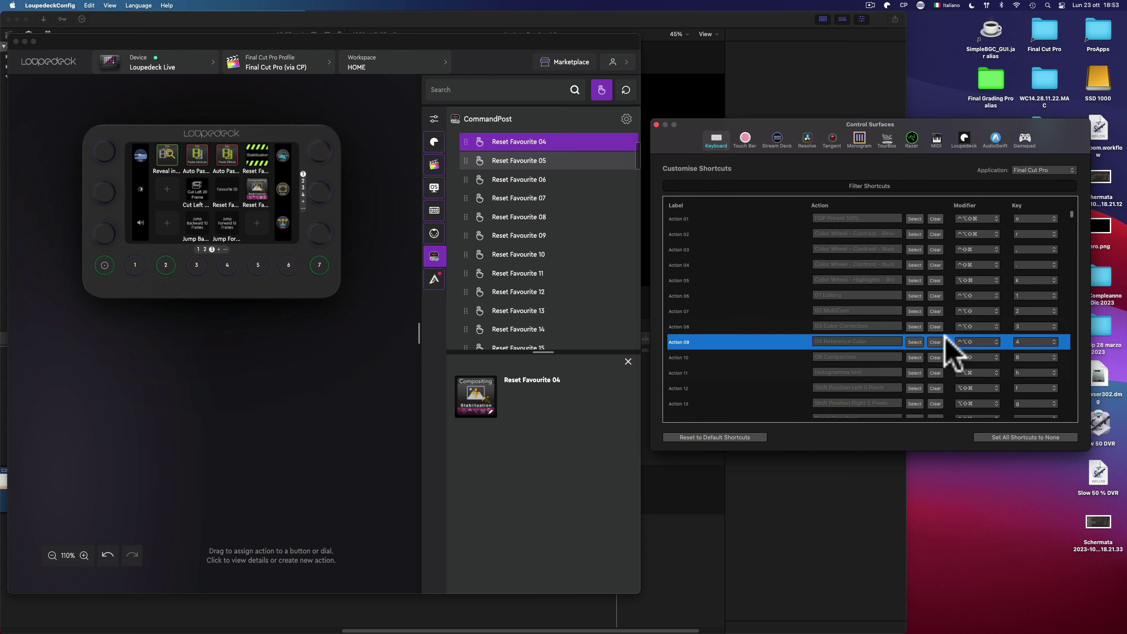
key("Down")
key("Down")
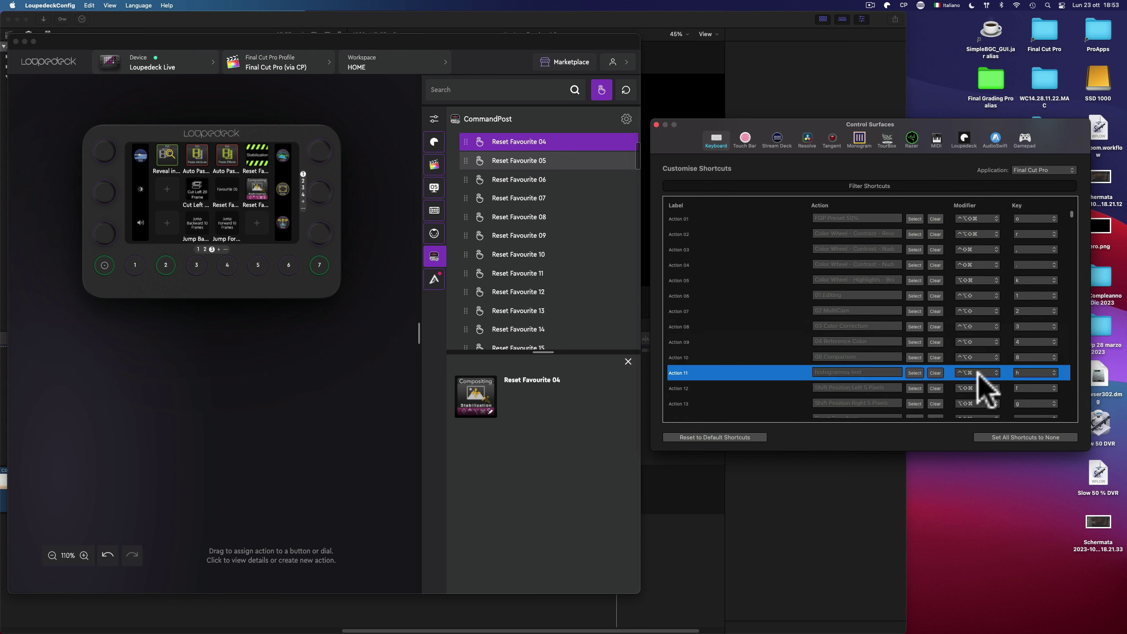